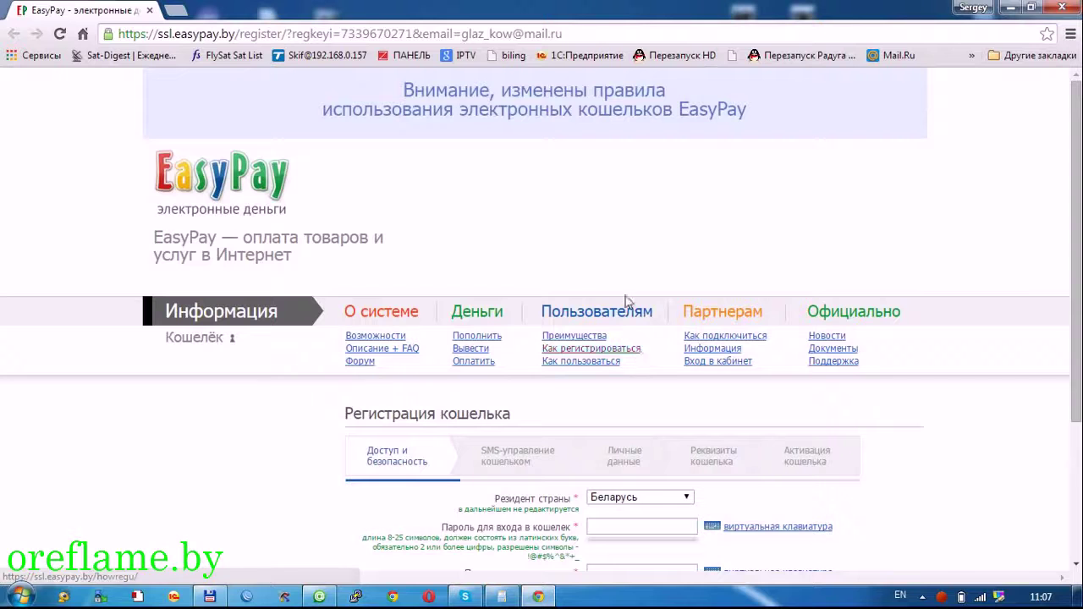
- Keep Беларусь as the country of residence, then enter and confirm the wallet password
{"action": "scroll", "coordinate": [599, 246], "scroll_direction": "down", "scroll_amount": 2}
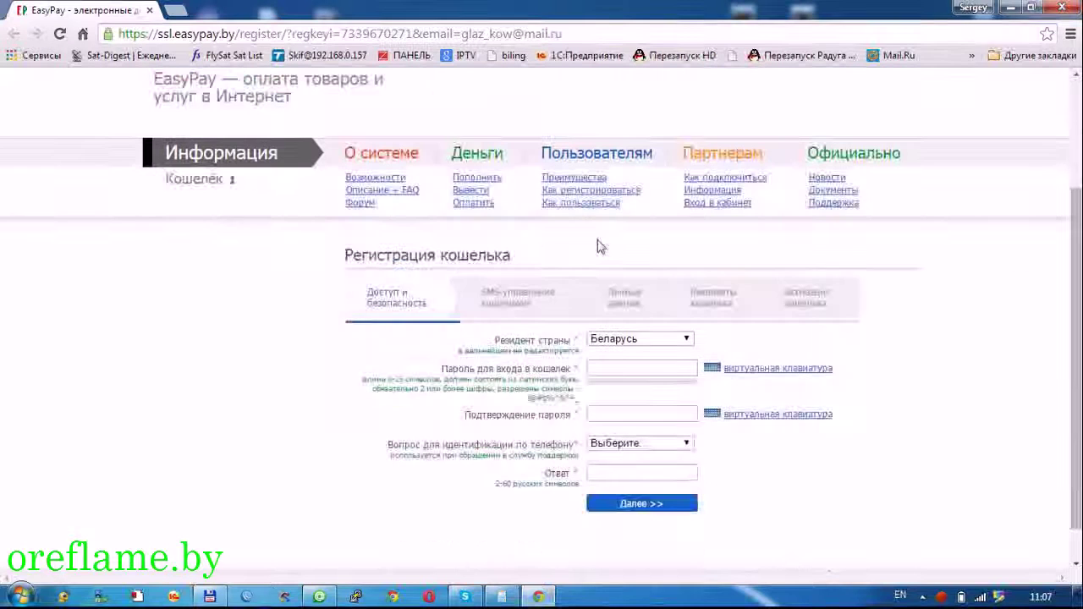
{"action": "left_click", "coordinate": [641, 341]}
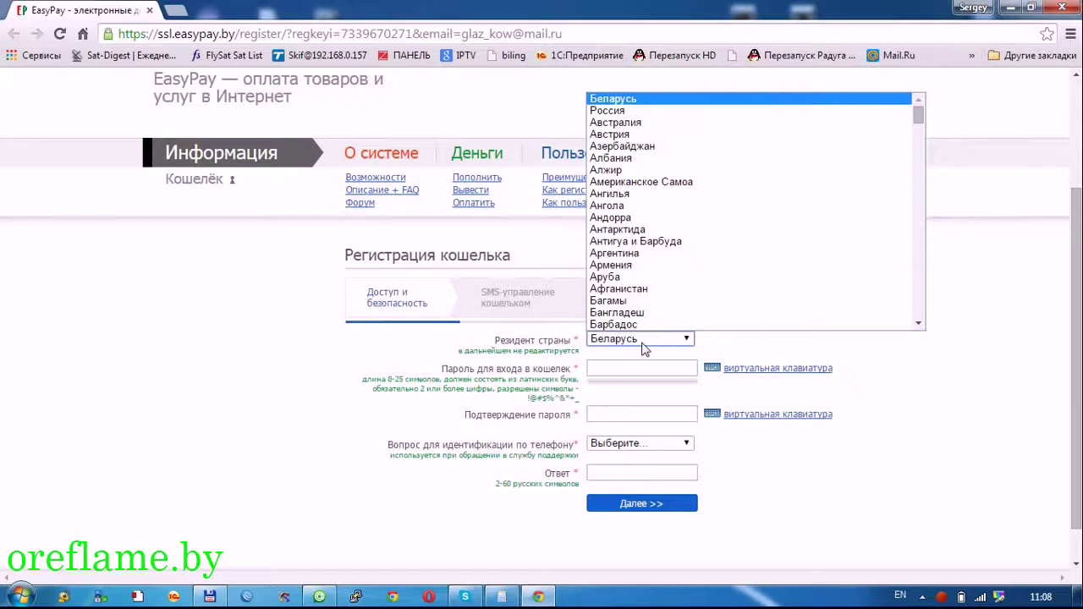
{"action": "left_click", "coordinate": [727, 360]}
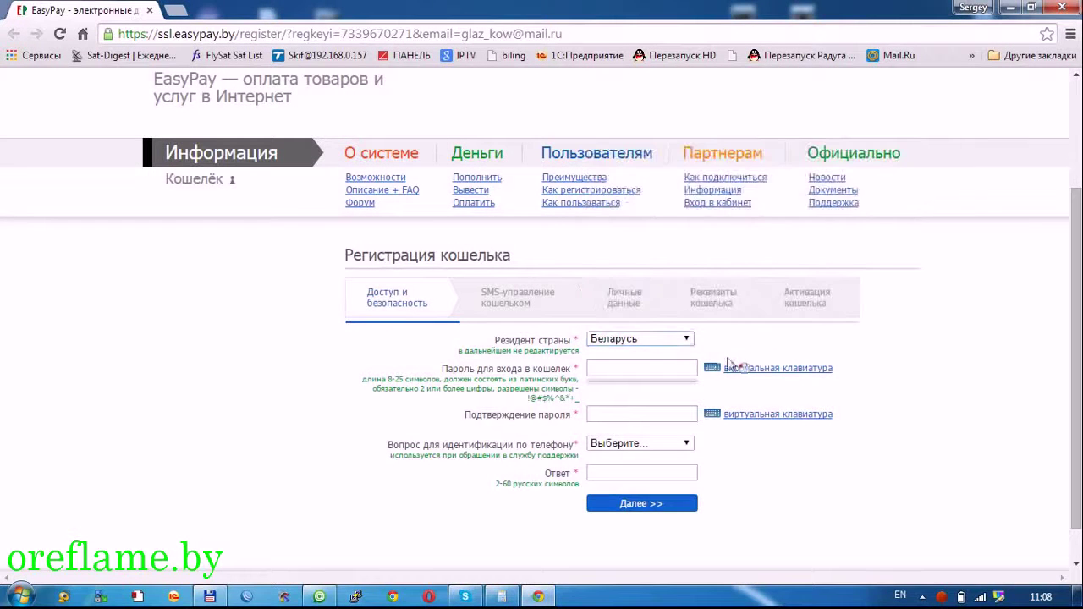
{"action": "left_click", "coordinate": [682, 369]}
{"action": "type", "text": "•••••••"}
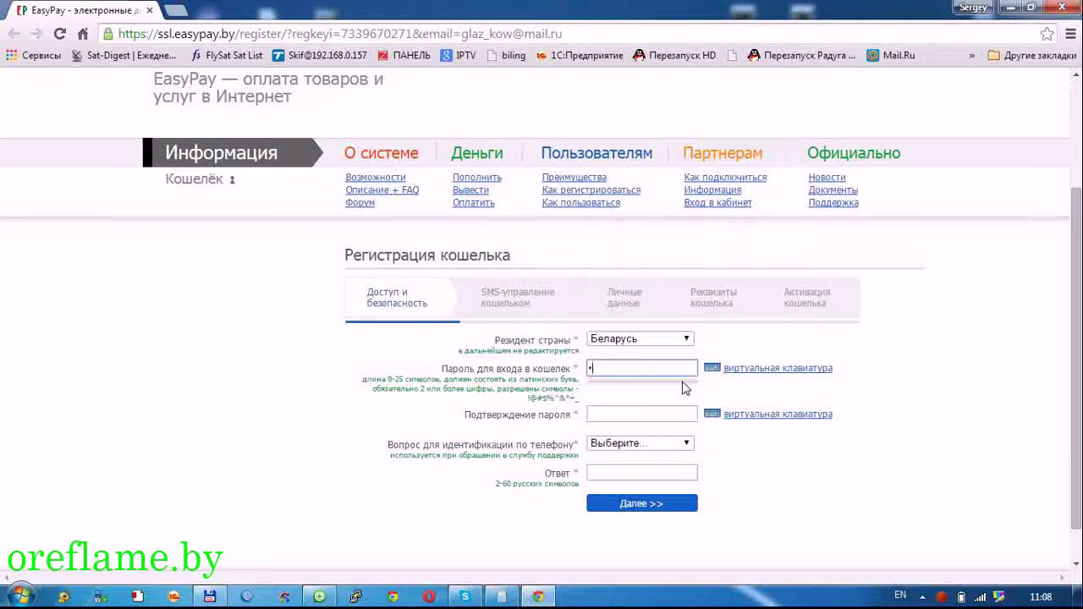
{"action": "type", "text": "•••••"}
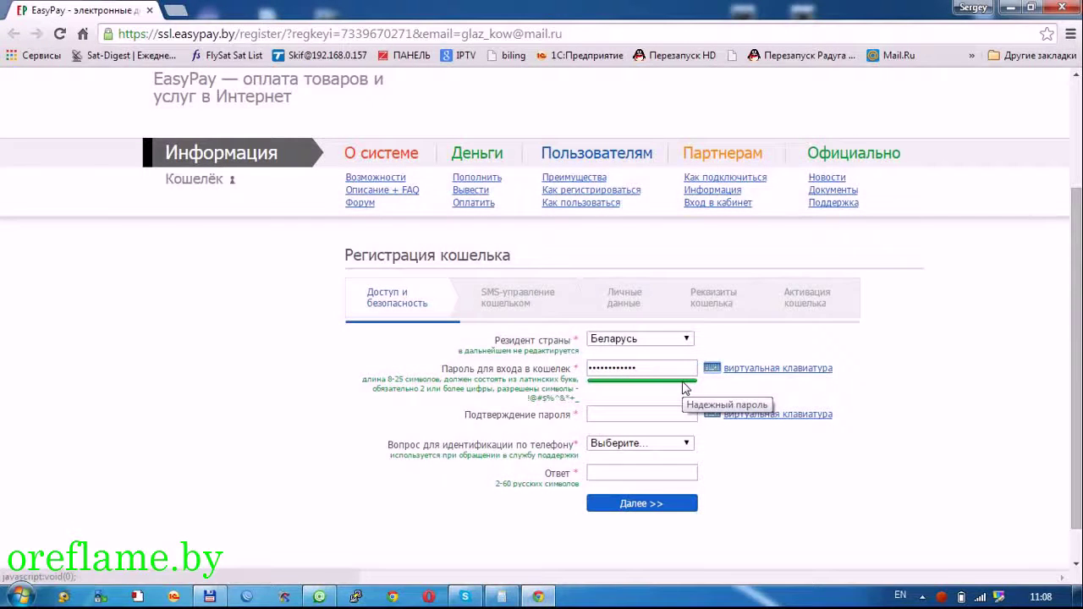
{"action": "key", "text": "Tab"}
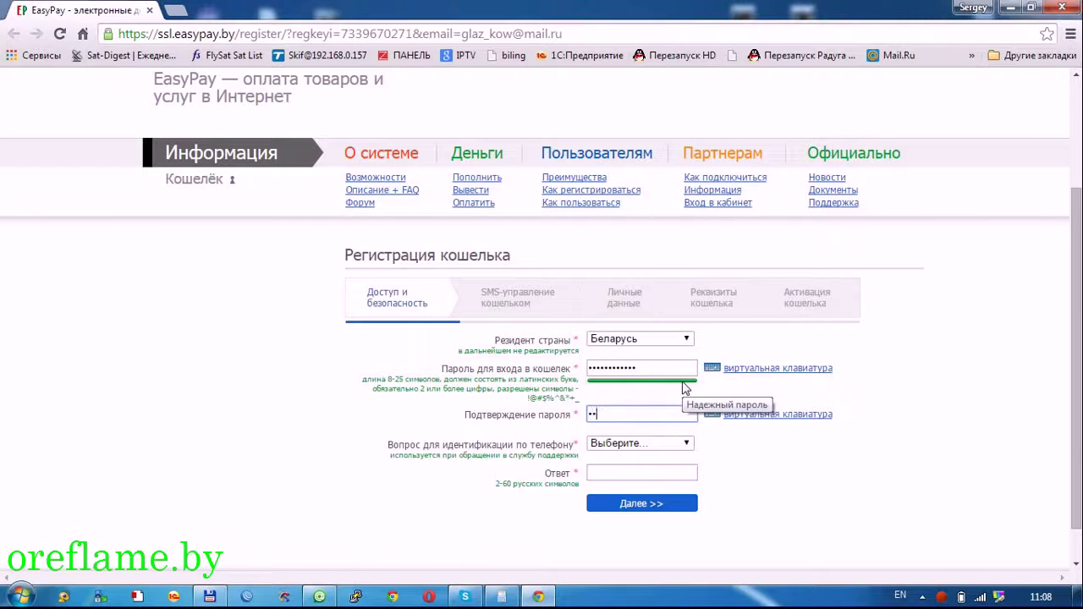
{"action": "key", "text": "BackSpace"}
{"action": "key", "text": "BackSpace"}
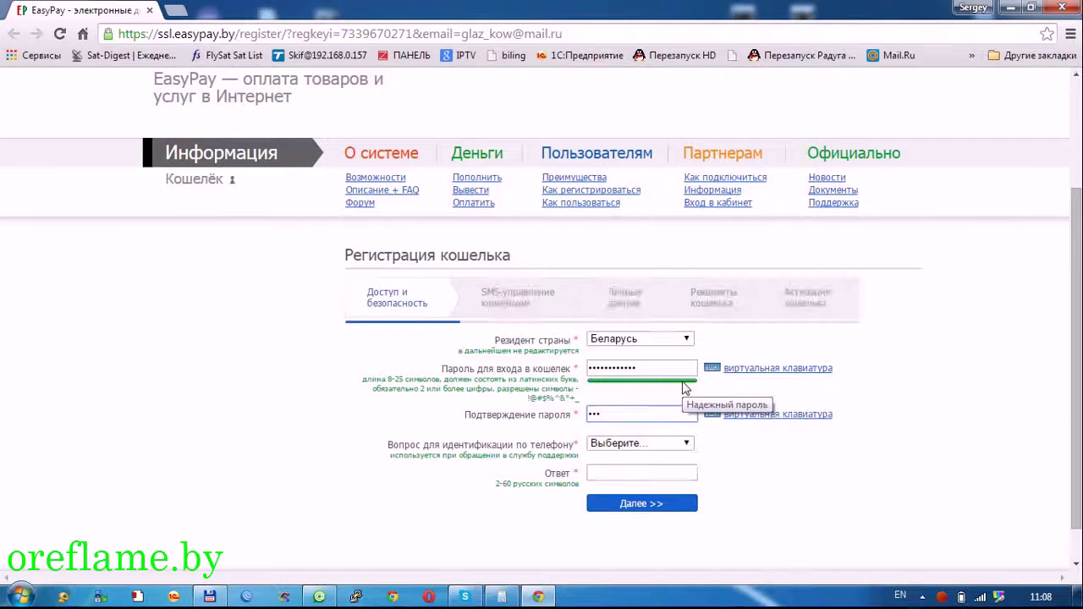
{"action": "type", "text": "•••••••"}
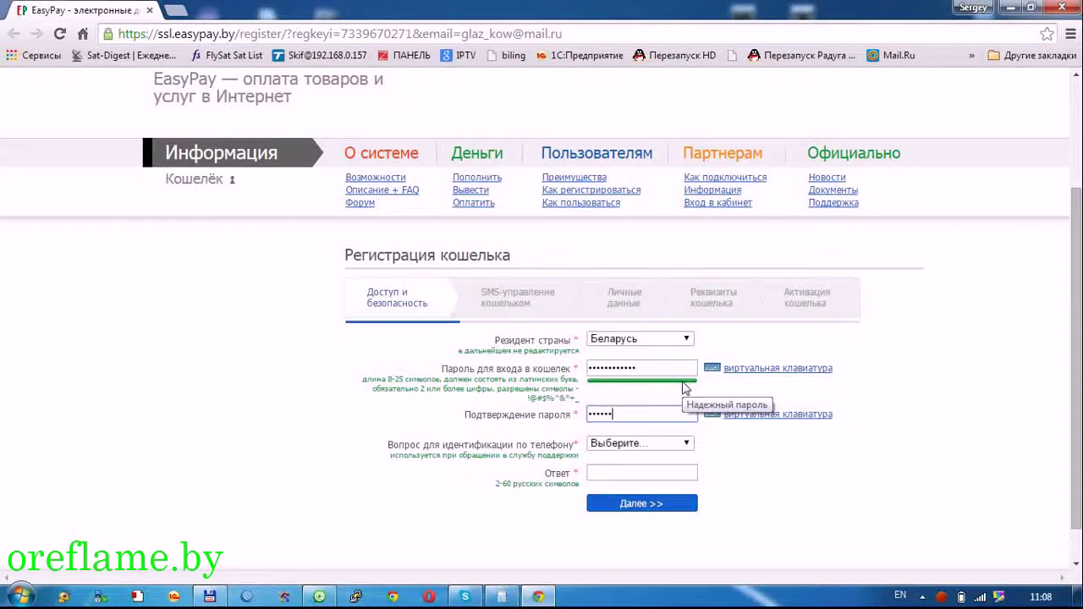
{"action": "type", "text": "••"}
- Choose the 'Город, в котором Вы родились' security question, enter the answer, and submit the step
{"action": "scroll", "coordinate": [703, 434], "scroll_direction": "down", "scroll_amount": 1}
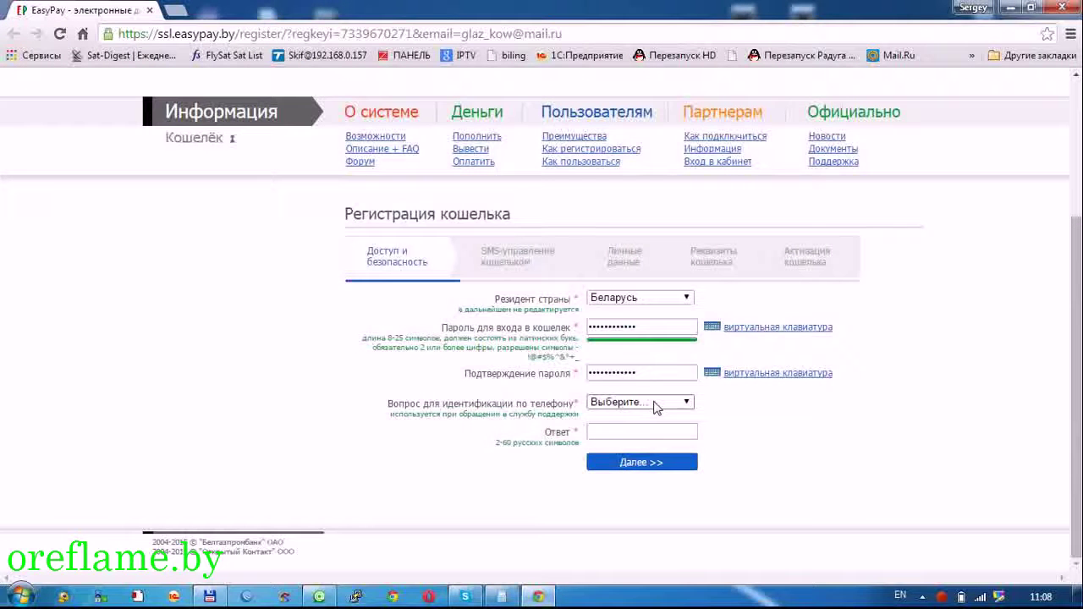
{"action": "left_click", "coordinate": [656, 408]}
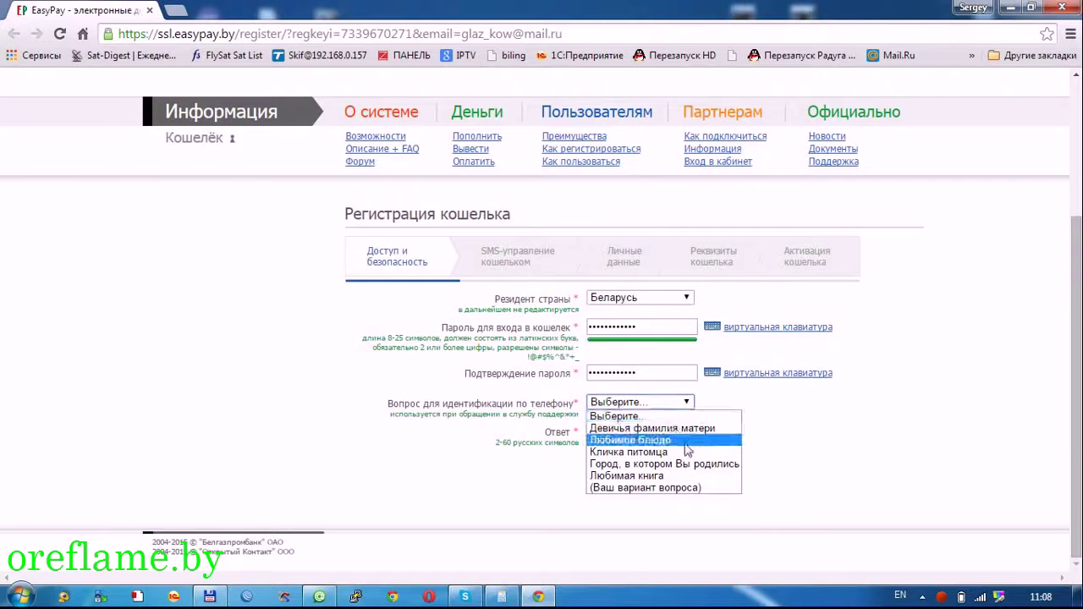
{"action": "left_click", "coordinate": [701, 468]}
{"action": "left_click", "coordinate": [682, 432]}
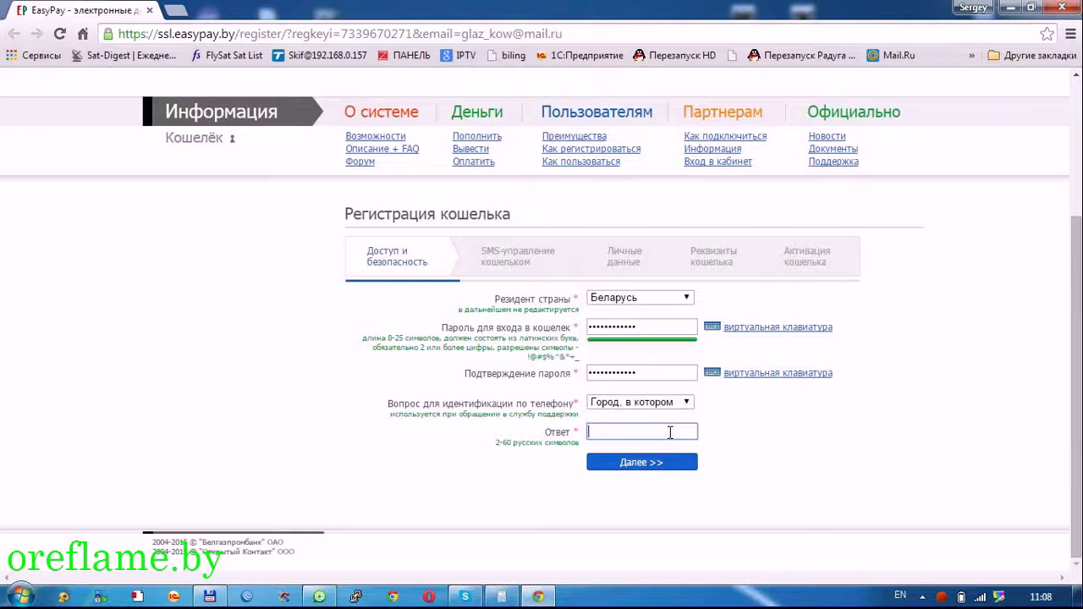
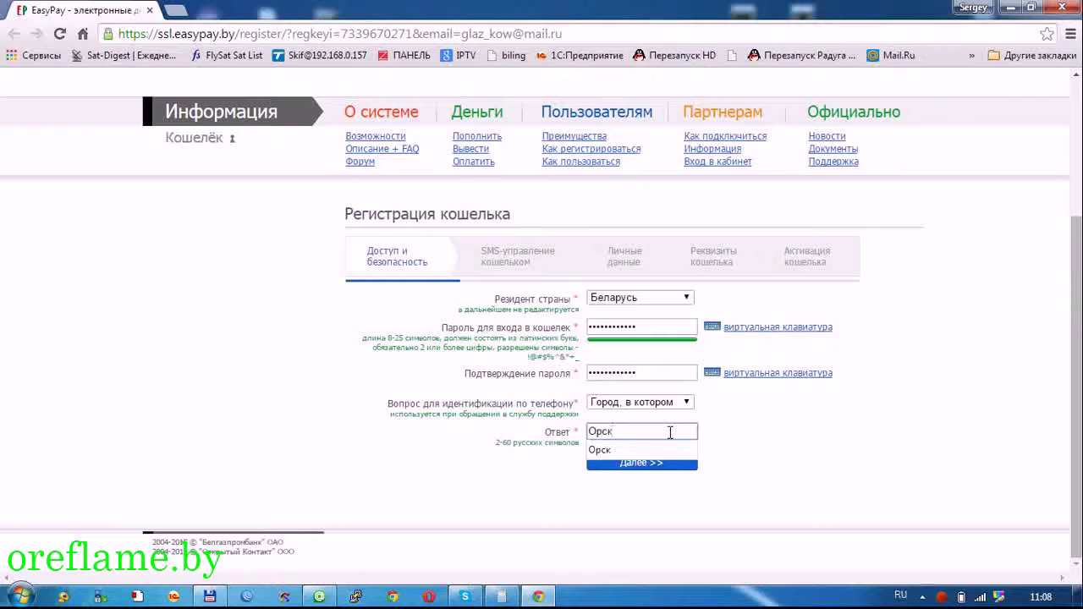
{"action": "left_click", "coordinate": [651, 451]}
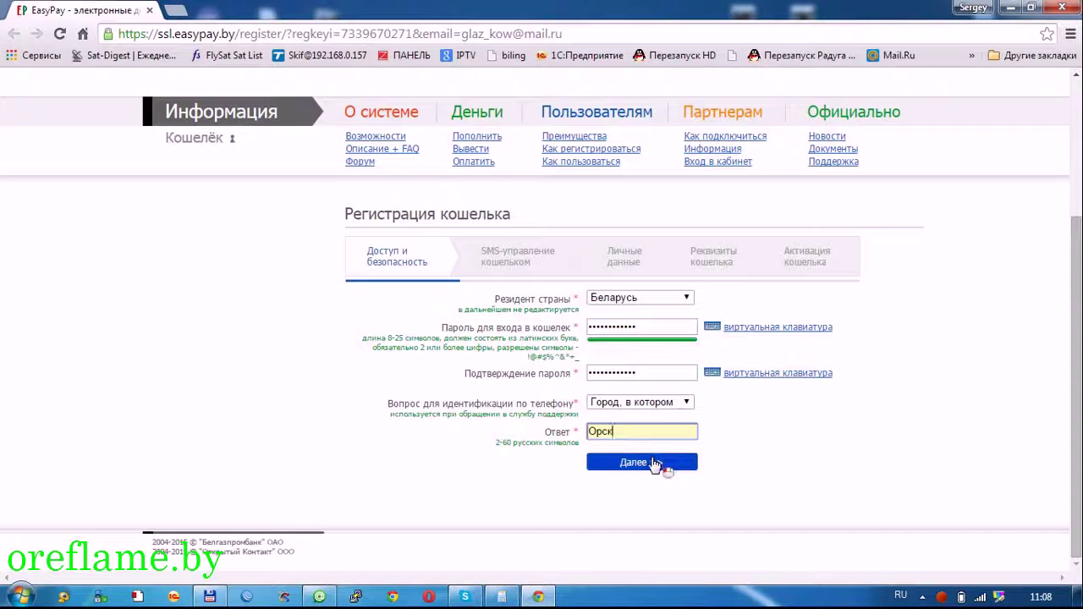
{"action": "left_click", "coordinate": [646, 463]}
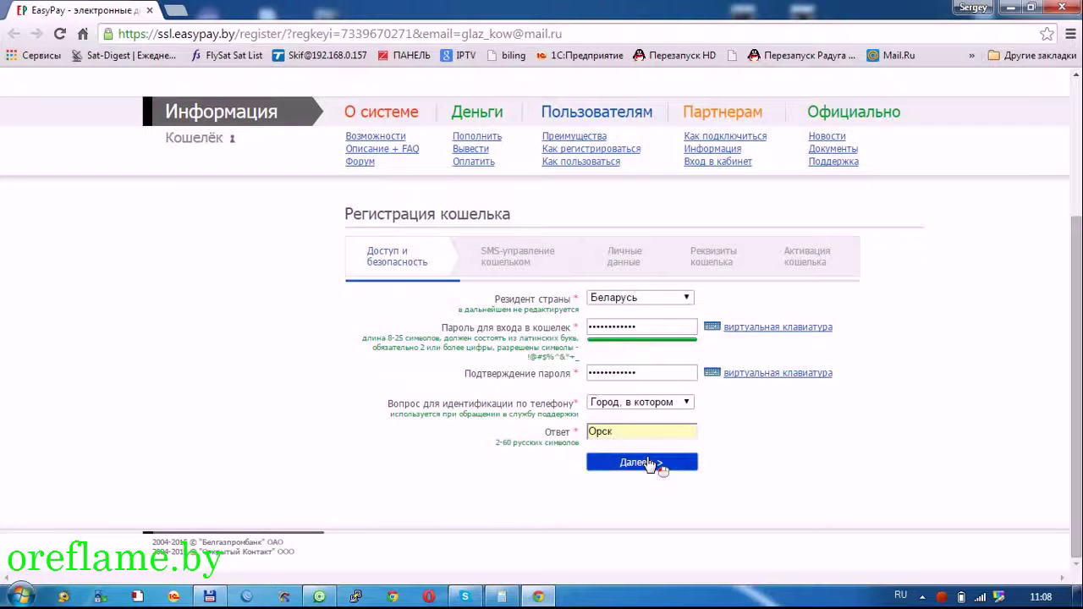
- Dismiss the save-password prompt, then submit the phone prefix and number with МТС as operator
{"action": "left_click", "coordinate": [1045, 207]}
{"action": "scroll", "coordinate": [965, 246], "scroll_direction": "down", "scroll_amount": 3}
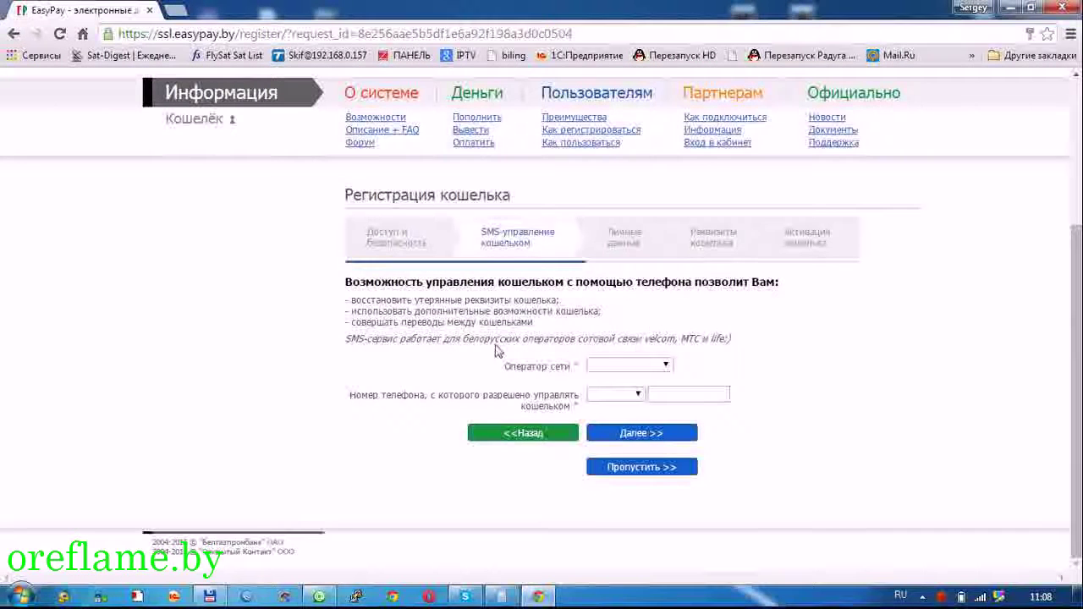
{"action": "left_click", "coordinate": [631, 365]}
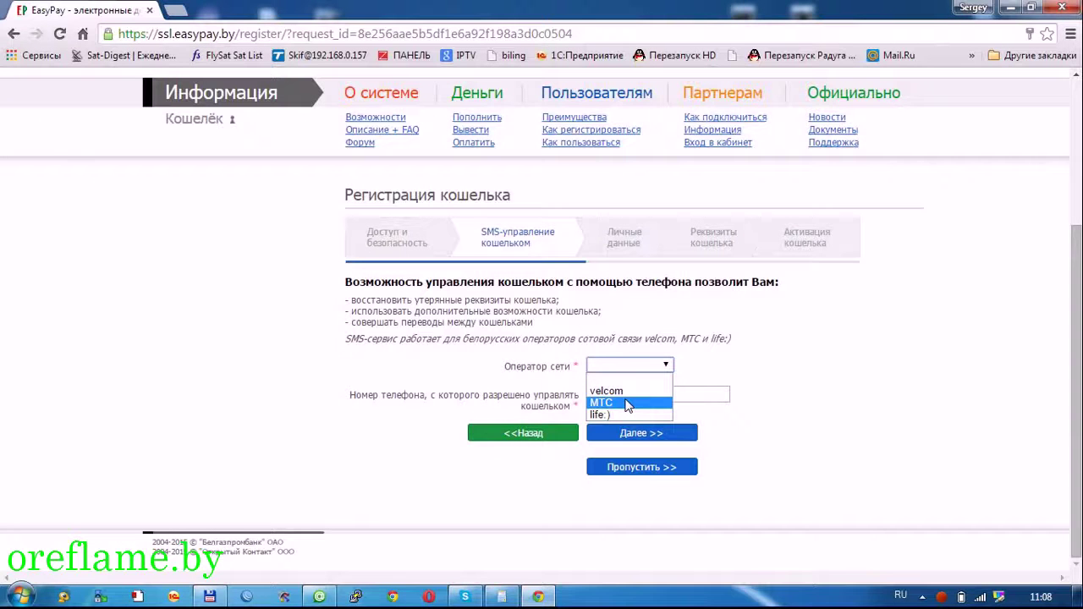
{"action": "left_click", "coordinate": [627, 403]}
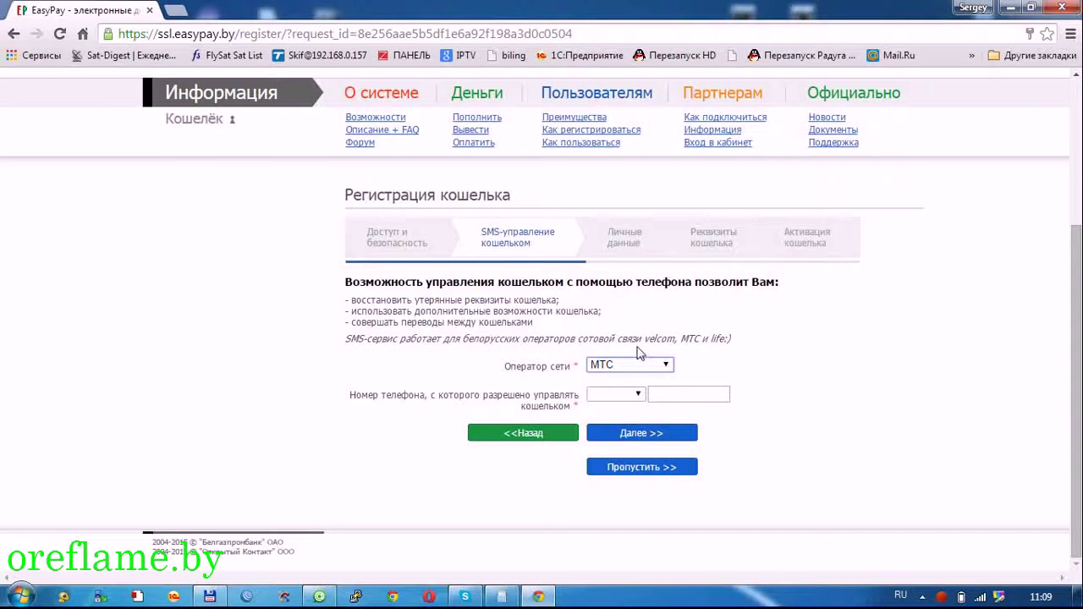
{"action": "left_click", "coordinate": [741, 373]}
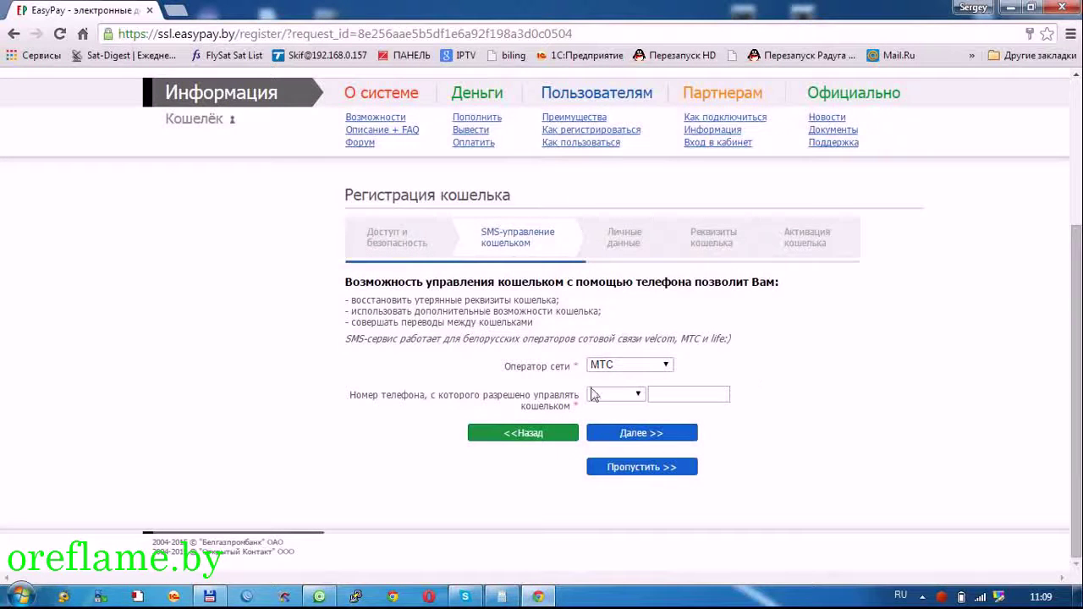
{"action": "left_click", "coordinate": [603, 393]}
{"action": "left_click", "coordinate": [633, 421]}
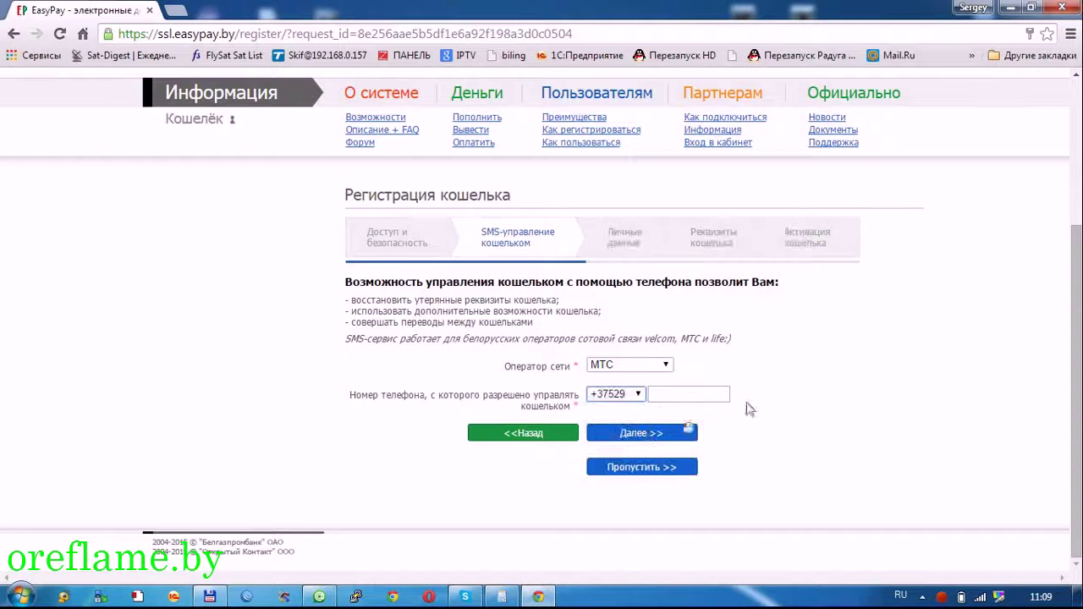
{"action": "left_click", "coordinate": [679, 393]}
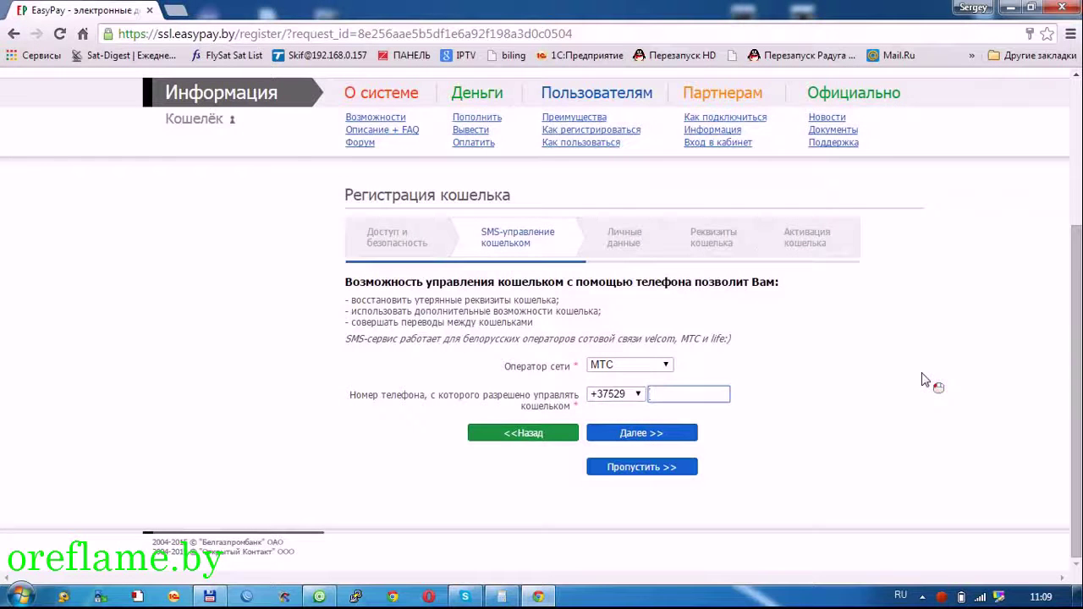
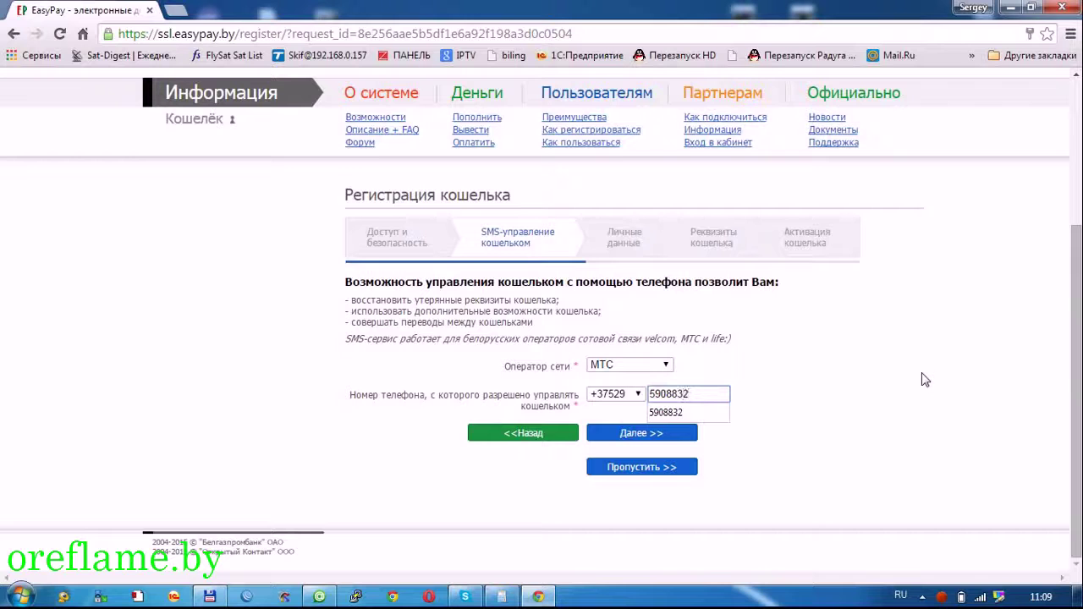
{"action": "left_click", "coordinate": [677, 412]}
{"action": "left_click", "coordinate": [687, 435]}
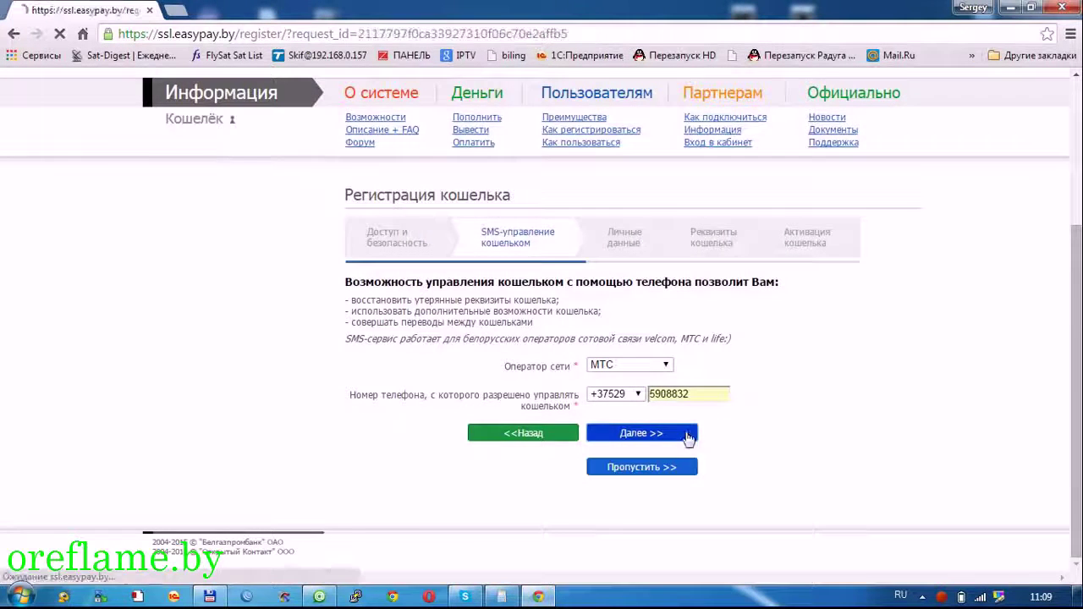
- Fix the rejected phone number's last digit, then skip the SMS management step
{"action": "scroll", "coordinate": [686, 433], "scroll_direction": "down", "scroll_amount": 3}
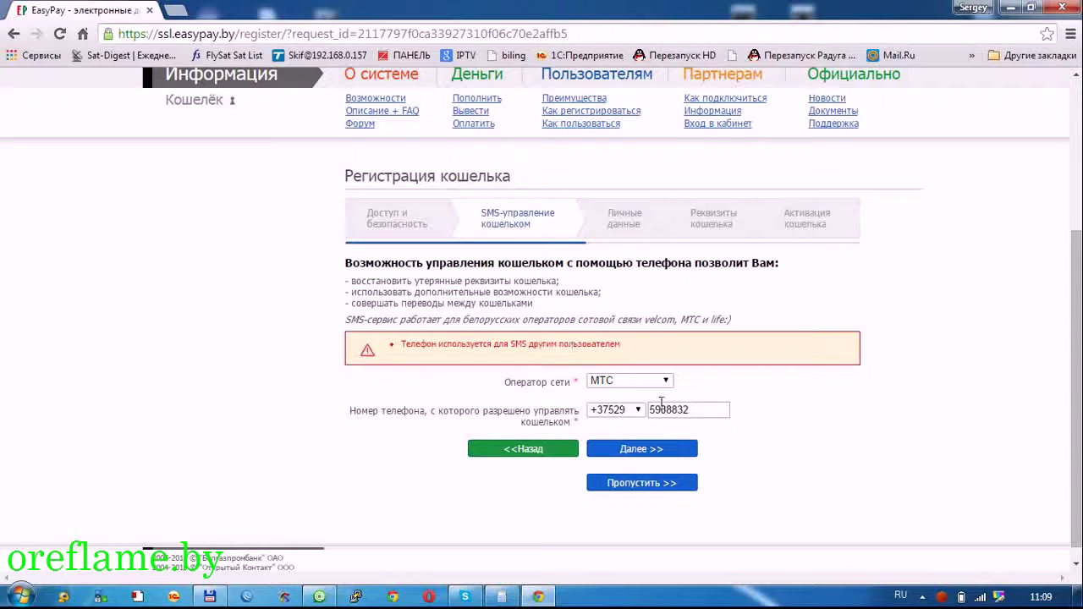
{"action": "left_click", "coordinate": [705, 406]}
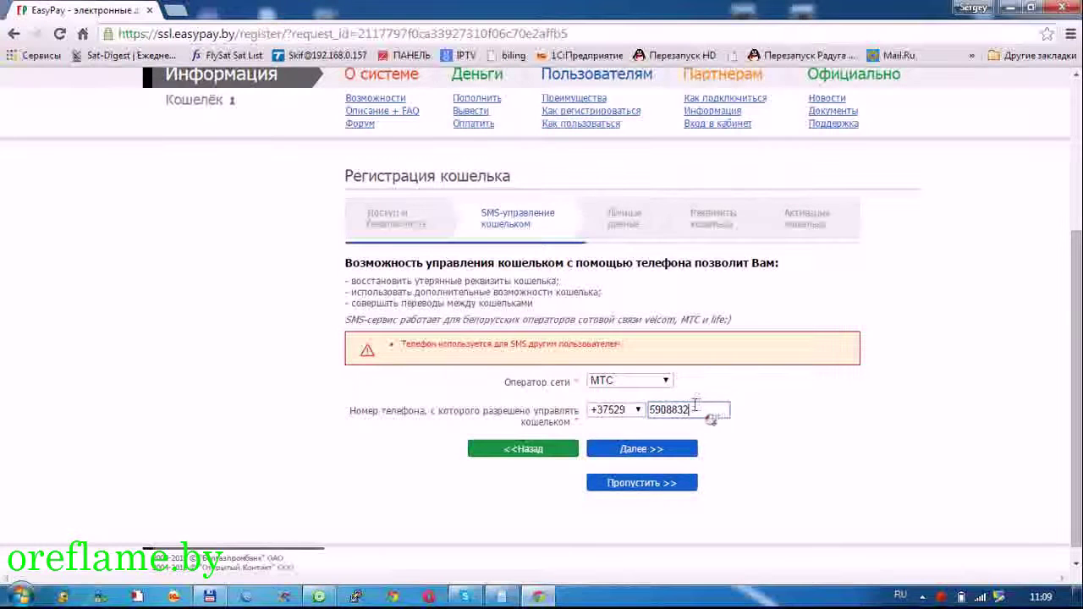
{"action": "left_click_drag", "start_coordinate": [705, 406], "coordinate": [686, 404]}
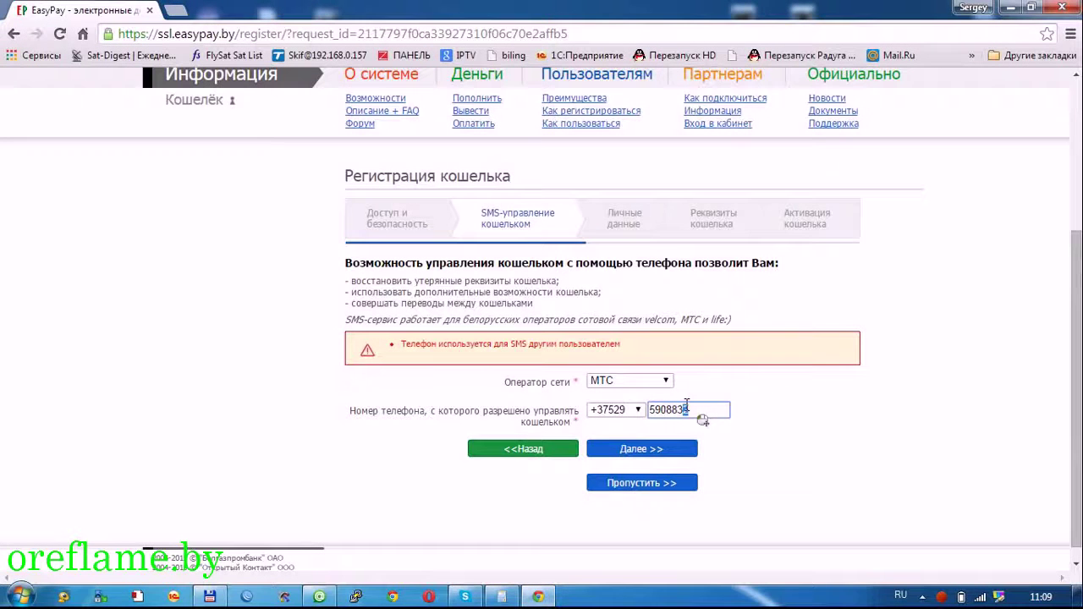
{"action": "type", "text": "3"}
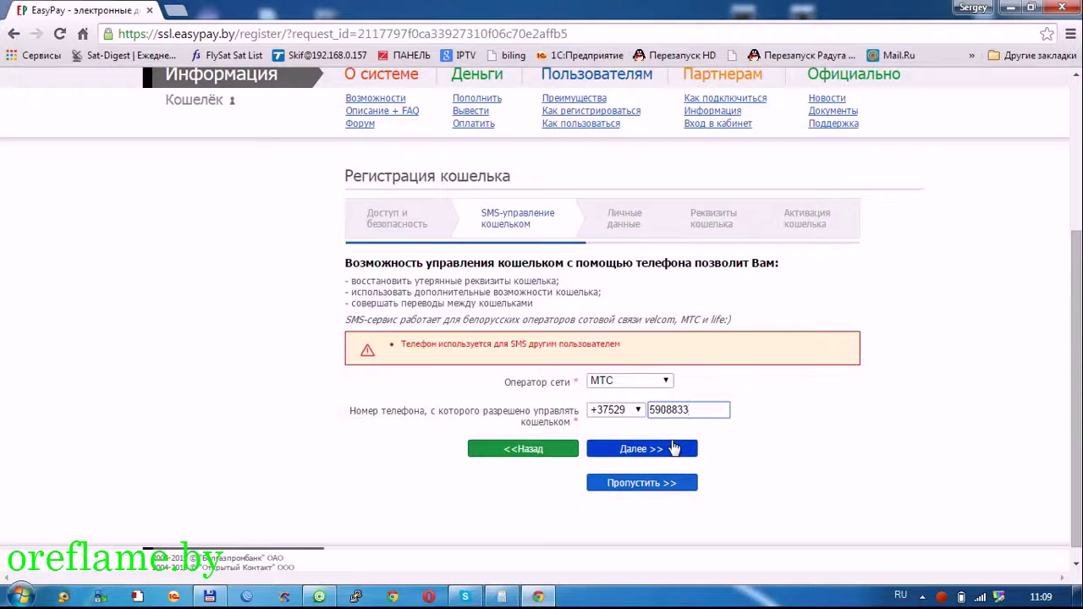
{"action": "left_click", "coordinate": [677, 484]}
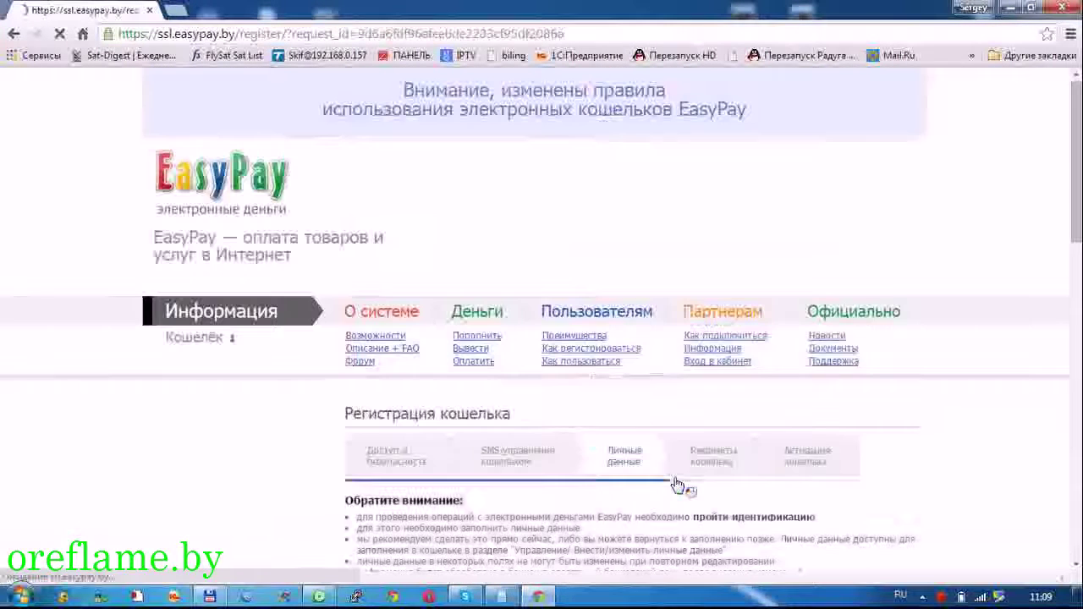
- Enter the holder's surname, first name and patronymic in Cyrillic
{"action": "scroll", "coordinate": [613, 337], "scroll_direction": "down", "scroll_amount": 5}
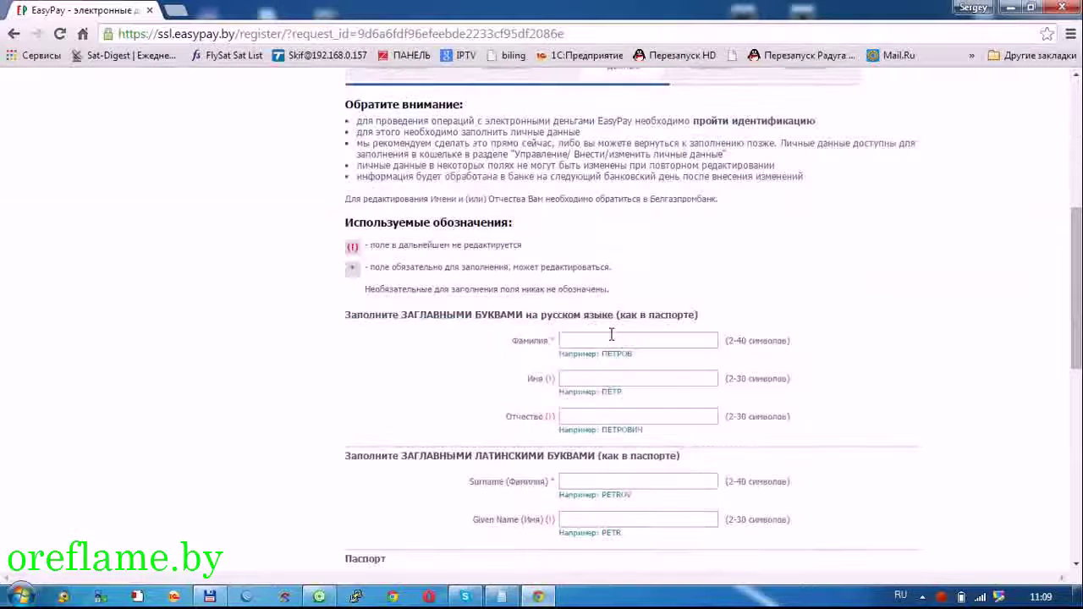
{"action": "left_click", "coordinate": [611, 335]}
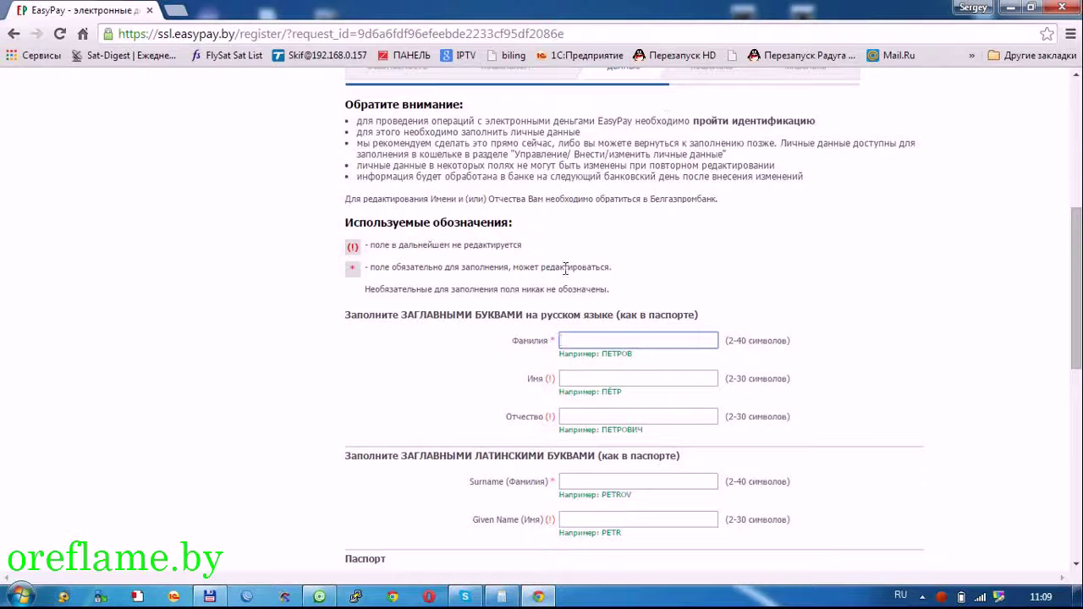
{"action": "left_click", "coordinate": [590, 479]}
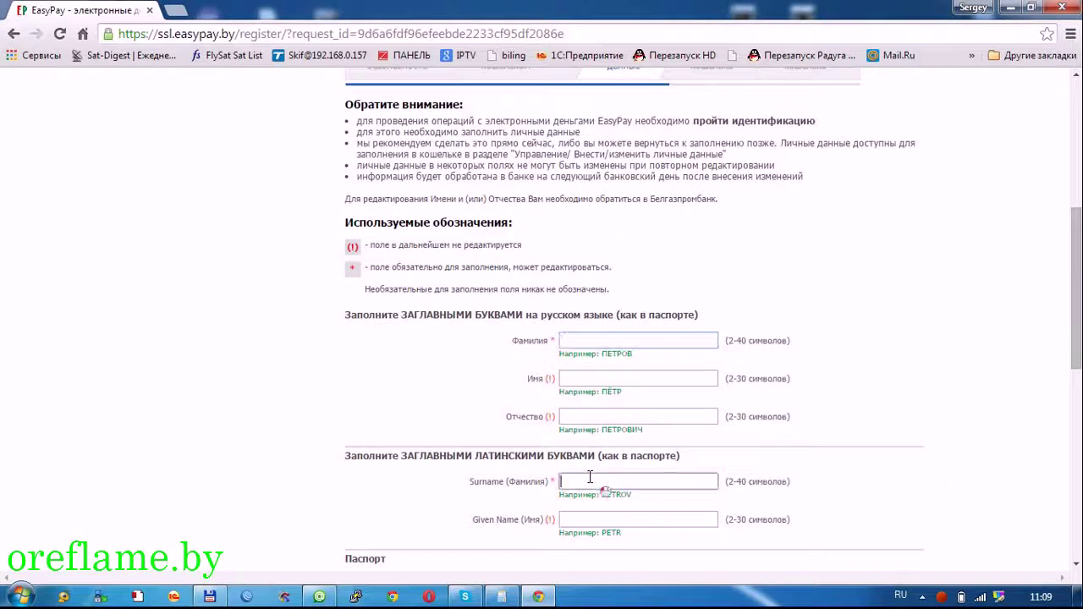
{"action": "left_click", "coordinate": [574, 338]}
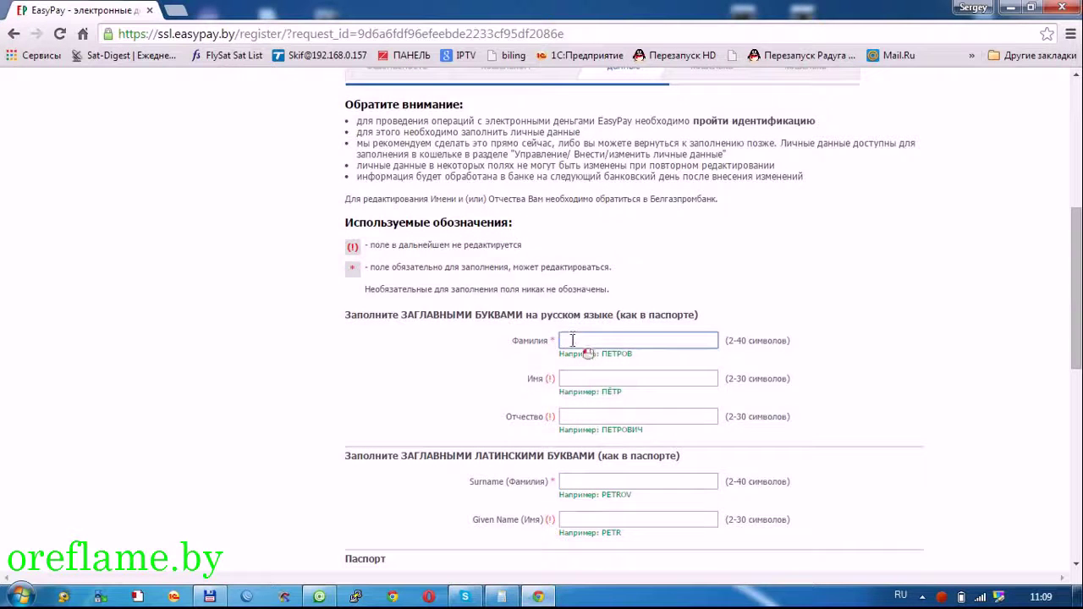
{"action": "key", "text": "Tab"}
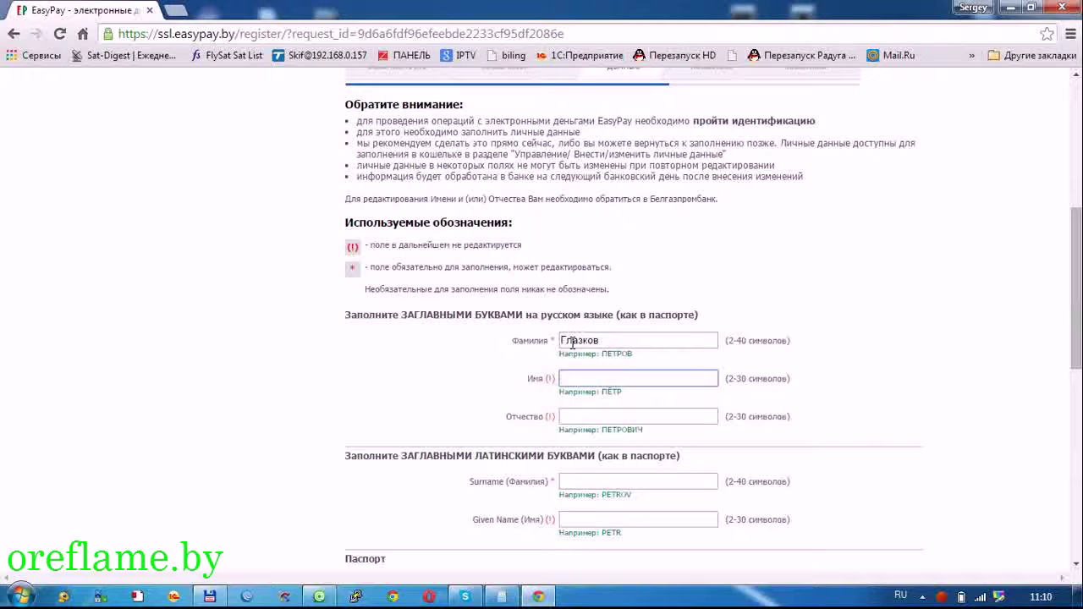
{"action": "key", "text": "Tab"}
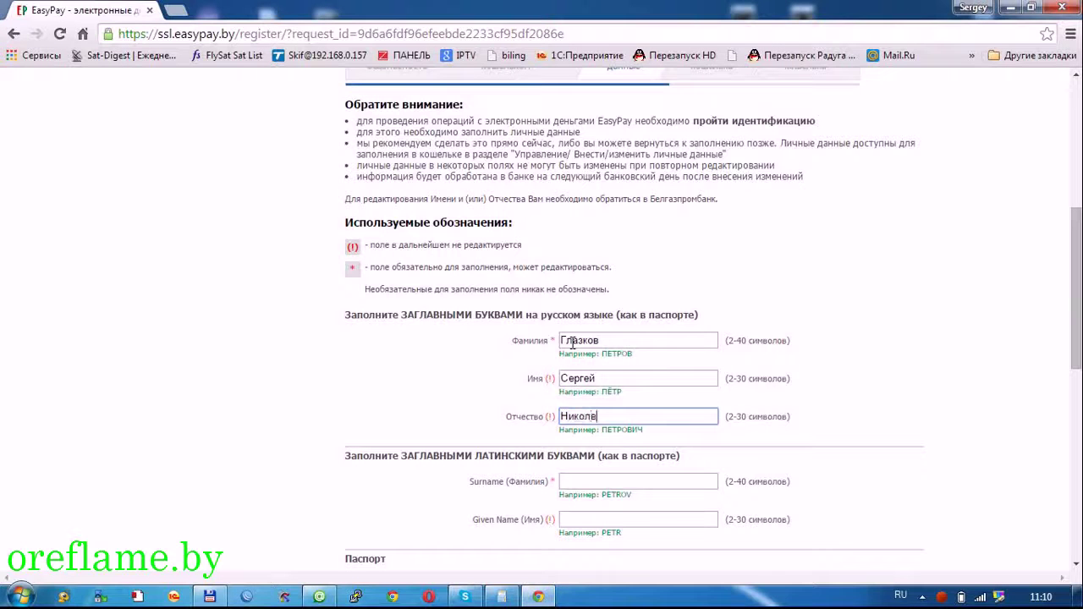
- Switch the keyboard to English and enter the Latin surname and given name
{"action": "key", "text": "Tab"}
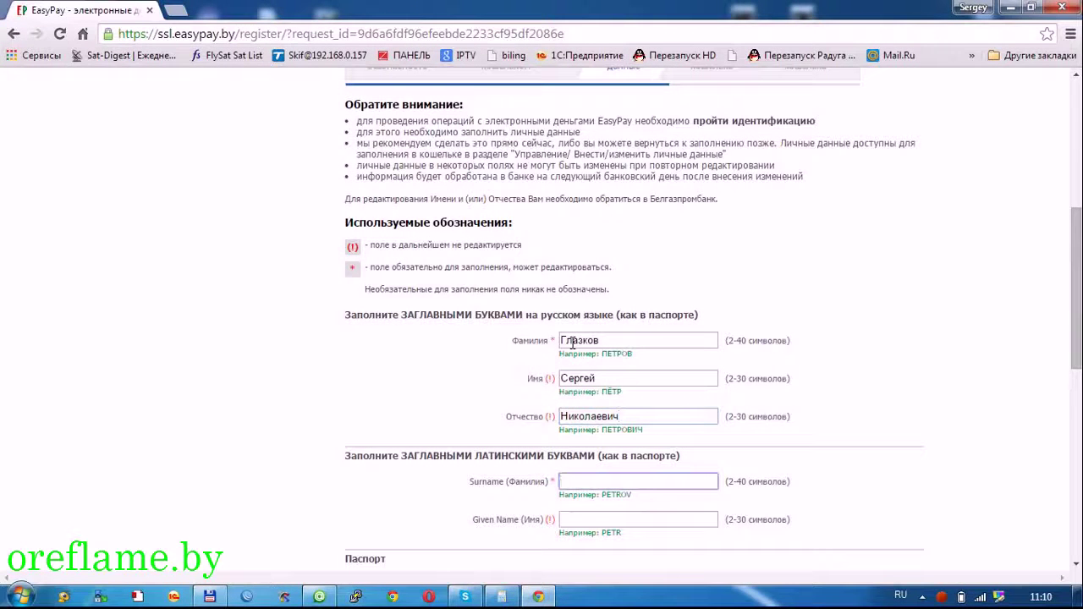
{"action": "key", "text": "alt+shift"}
{"action": "key", "text": "Tab"}
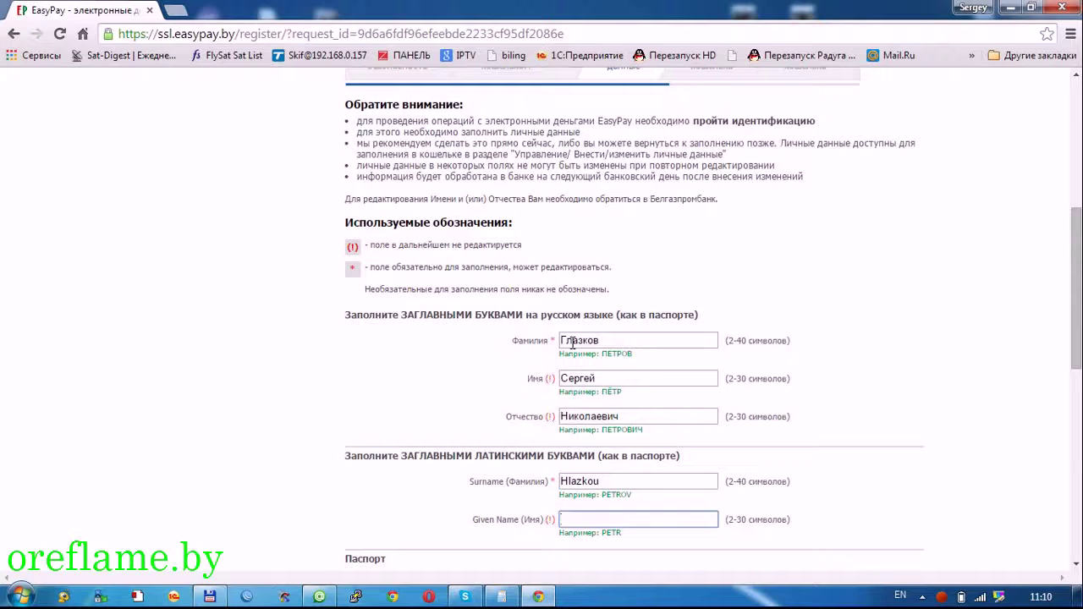
{"action": "scroll", "coordinate": [520, 423], "scroll_direction": "down", "scroll_amount": 2}
{"action": "left_click", "coordinate": [573, 425]}
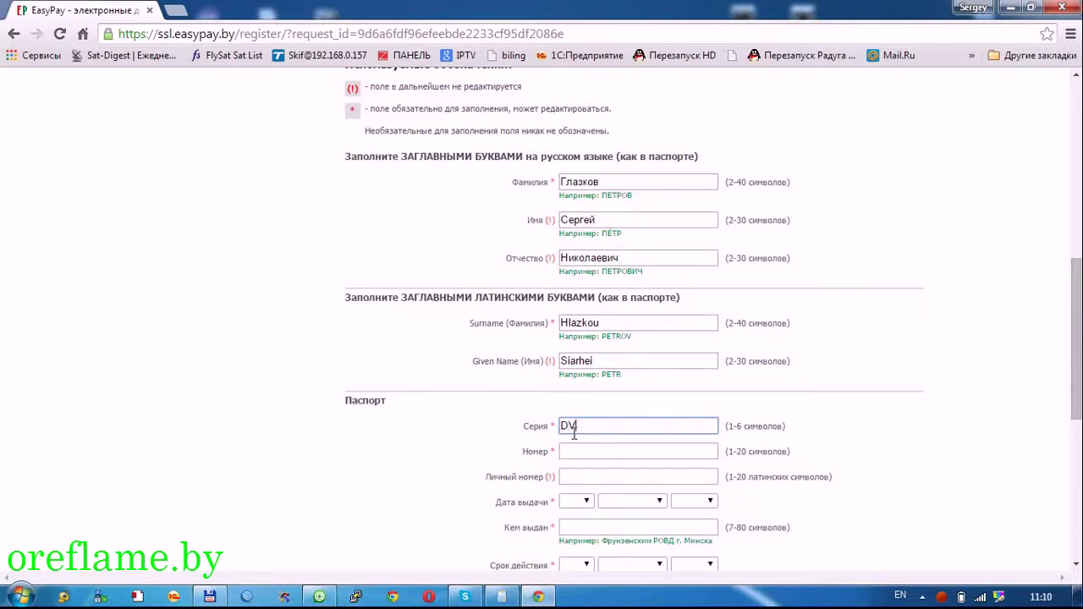
- Enter the passport series and passport number
{"action": "key", "text": "alt+shift"}
{"action": "left_click", "coordinate": [576, 452]}
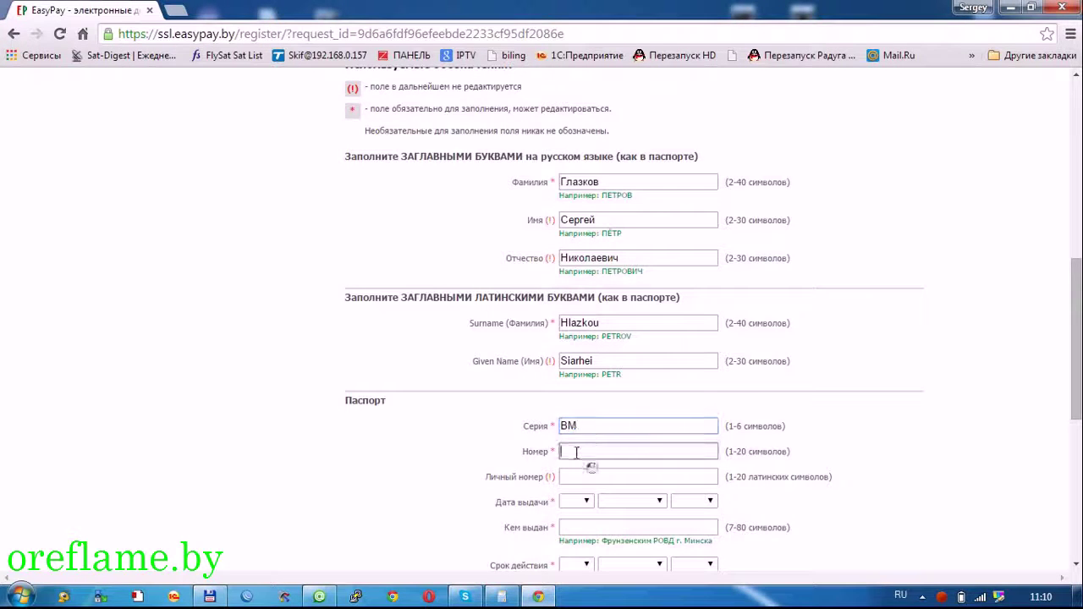
{"action": "key", "text": "Tab"}
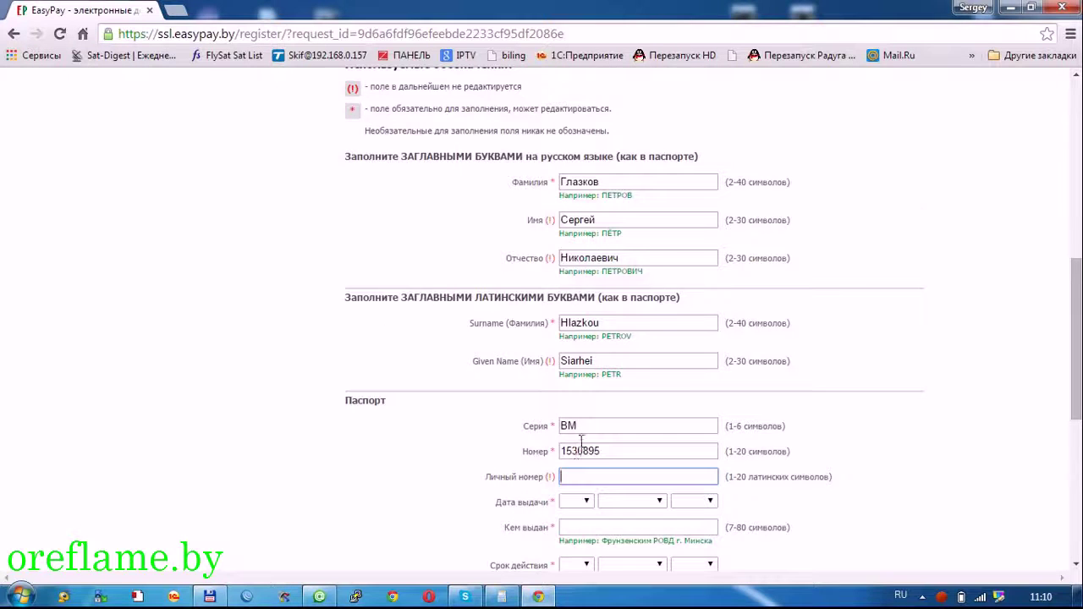
- Enter the personal identification number, correcting stray characters along the way
{"action": "scroll", "coordinate": [596, 406], "scroll_direction": "down", "scroll_amount": 1}
{"action": "scroll", "coordinate": [634, 343], "scroll_direction": "down", "scroll_amount": 1}
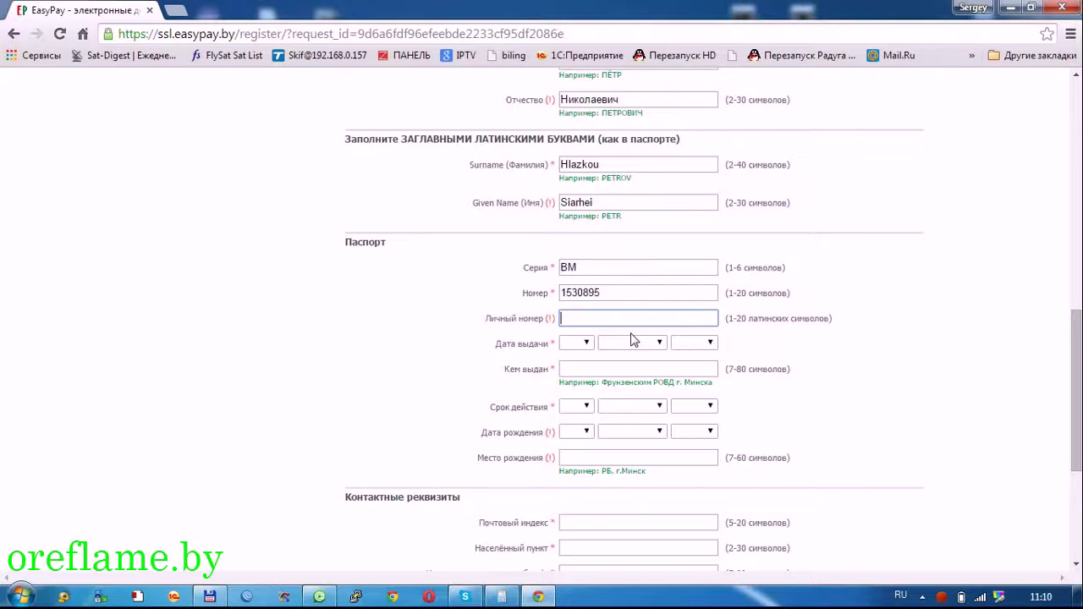
{"action": "type", "text": "жжжд"}
{"action": "key", "text": "BackSpace"}
{"action": "key", "text": "BackSpace"}
{"action": "key", "text": "BackSpace"}
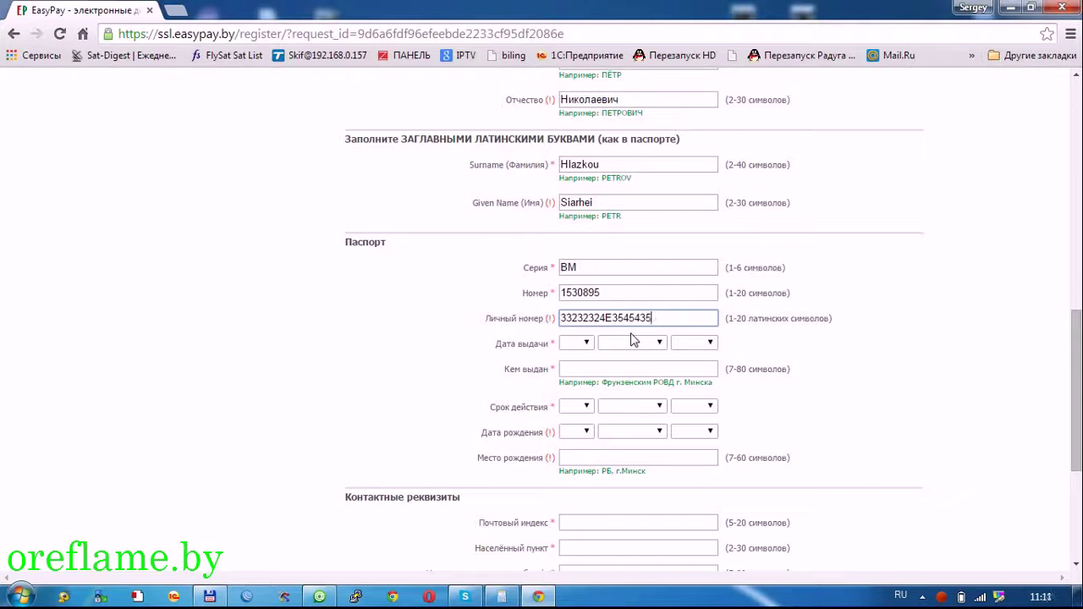
{"action": "left_click", "coordinate": [584, 347]}
- Set the passport issue date to 4 апреля 2000 and start typing the issuing authority
{"action": "left_click", "coordinate": [567, 151]}
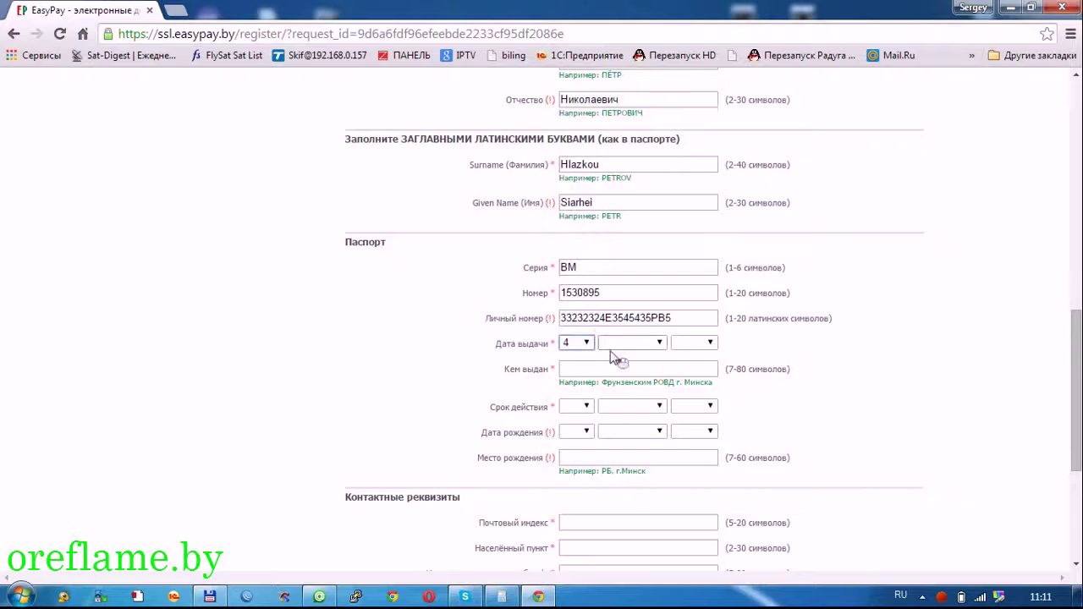
{"action": "left_click", "coordinate": [615, 351]}
{"action": "left_click", "coordinate": [618, 404]}
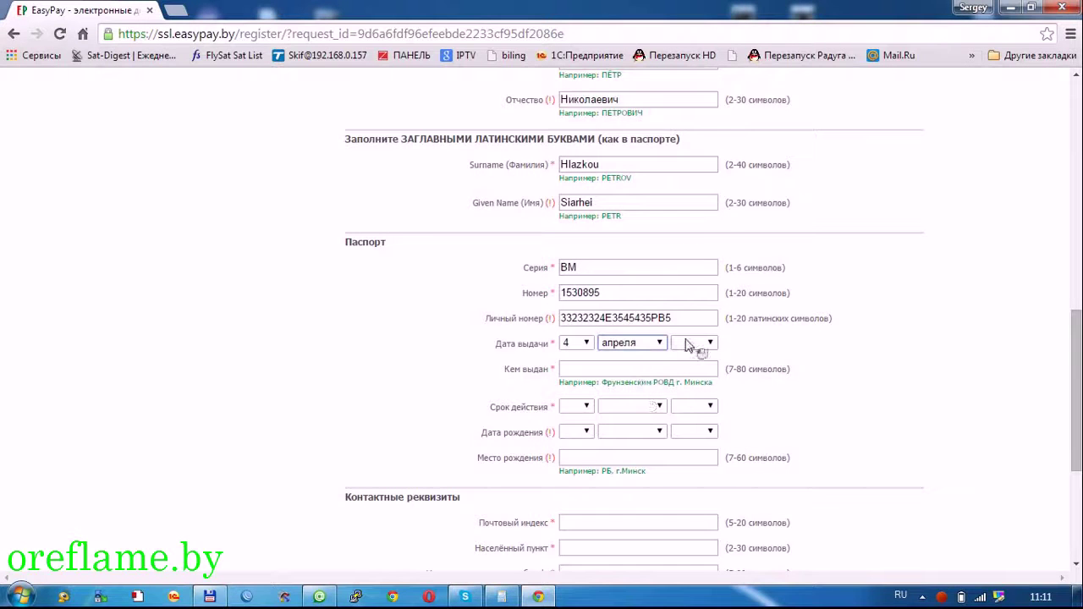
{"action": "left_click", "coordinate": [690, 343]}
{"action": "scroll", "coordinate": [692, 245], "scroll_direction": "down", "scroll_amount": 10}
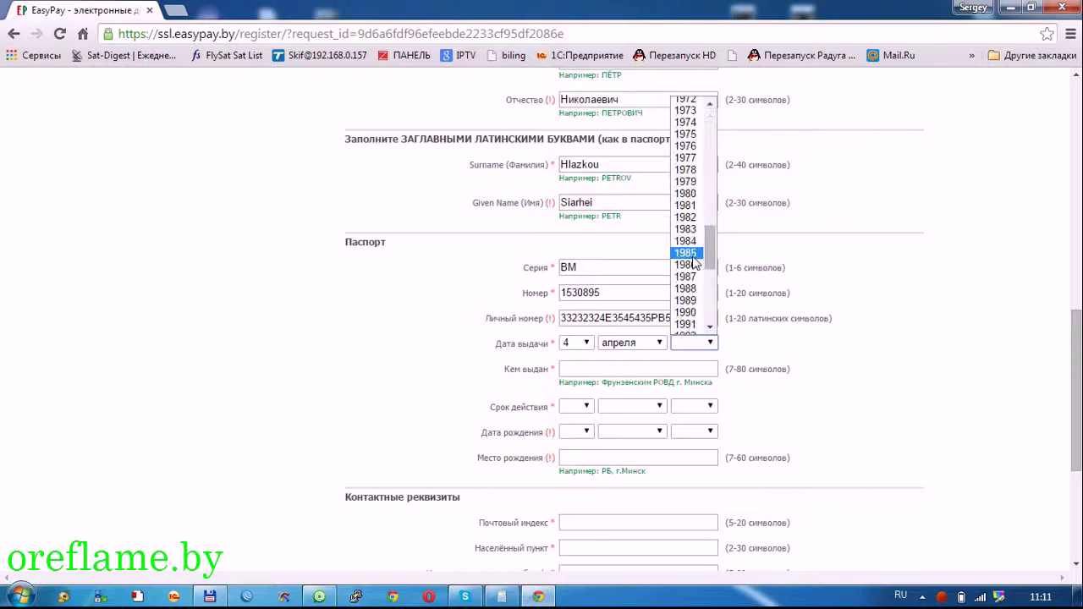
{"action": "scroll", "coordinate": [692, 262], "scroll_direction": "down", "scroll_amount": 8}
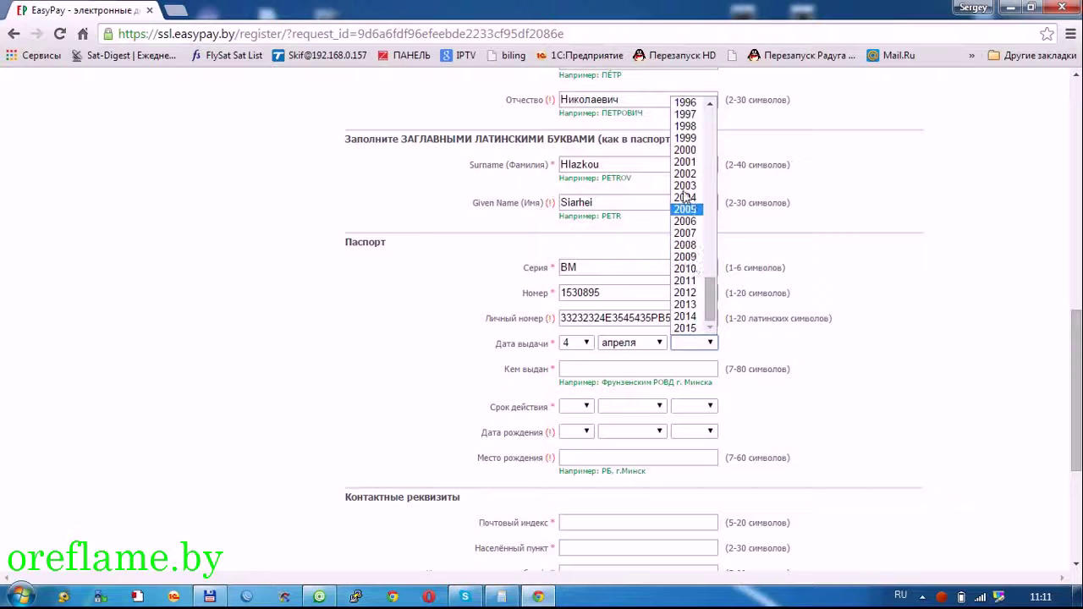
{"action": "left_click", "coordinate": [685, 149]}
{"action": "left_click", "coordinate": [652, 367]}
{"action": "type", "text": "O"}
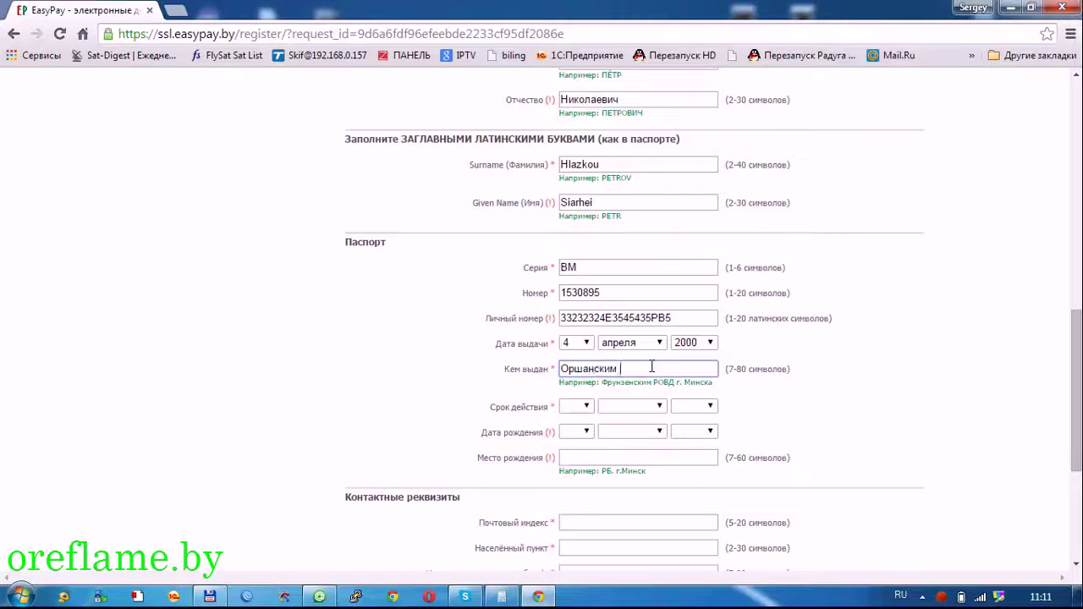
- Set the passport expiry date to 4 апреля 2025, correcting the day and year picks
{"action": "type", "text": "Д"}
{"action": "scroll", "coordinate": [643, 364], "scroll_direction": "down", "scroll_amount": 3}
{"action": "left_click", "coordinate": [582, 248]}
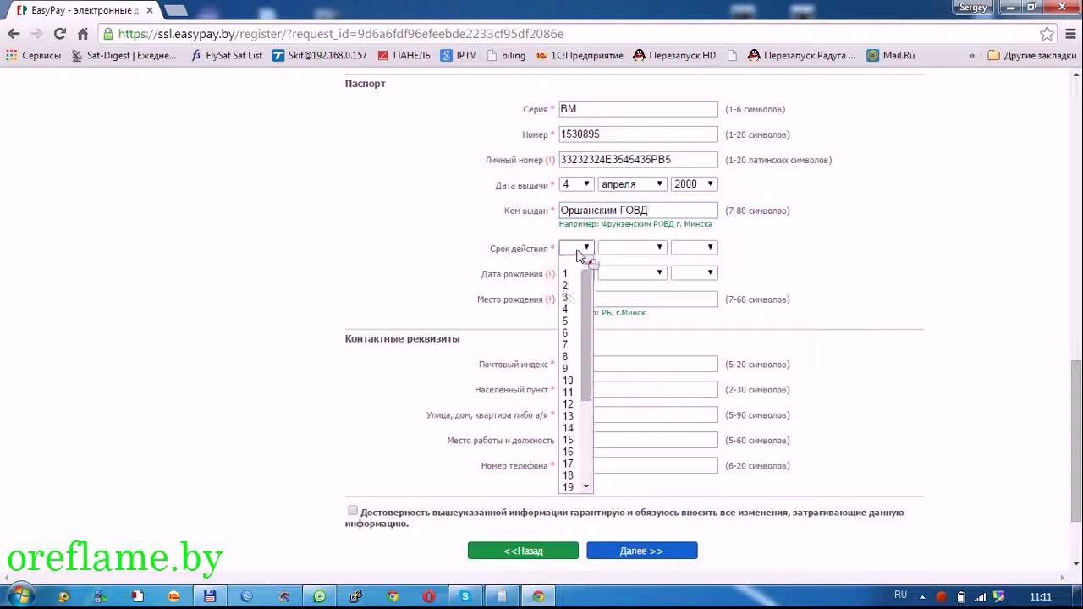
{"action": "left_click", "coordinate": [569, 381]}
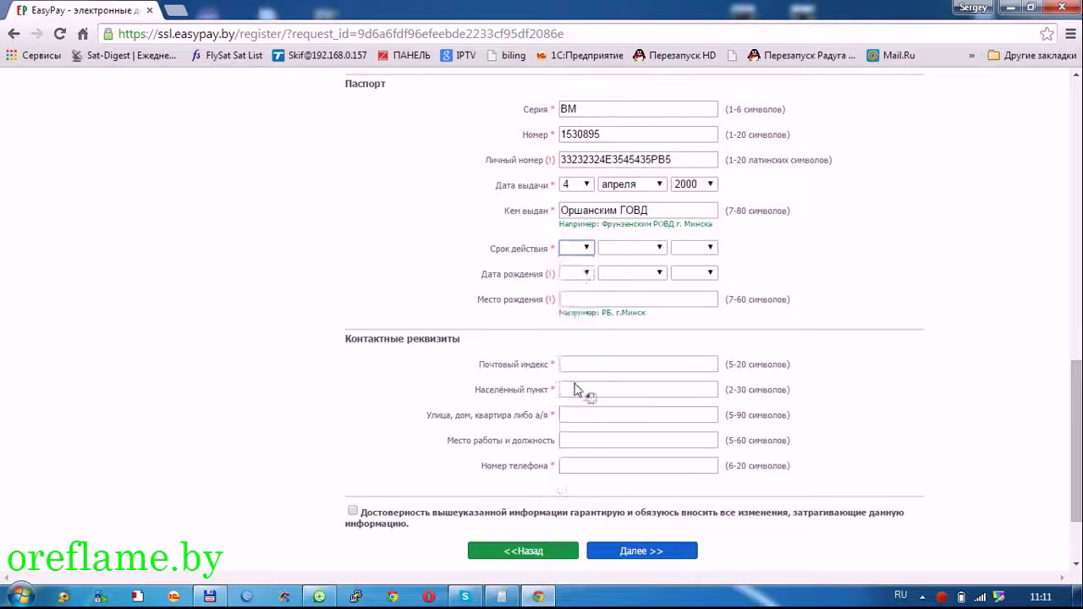
{"action": "left_click", "coordinate": [582, 247]}
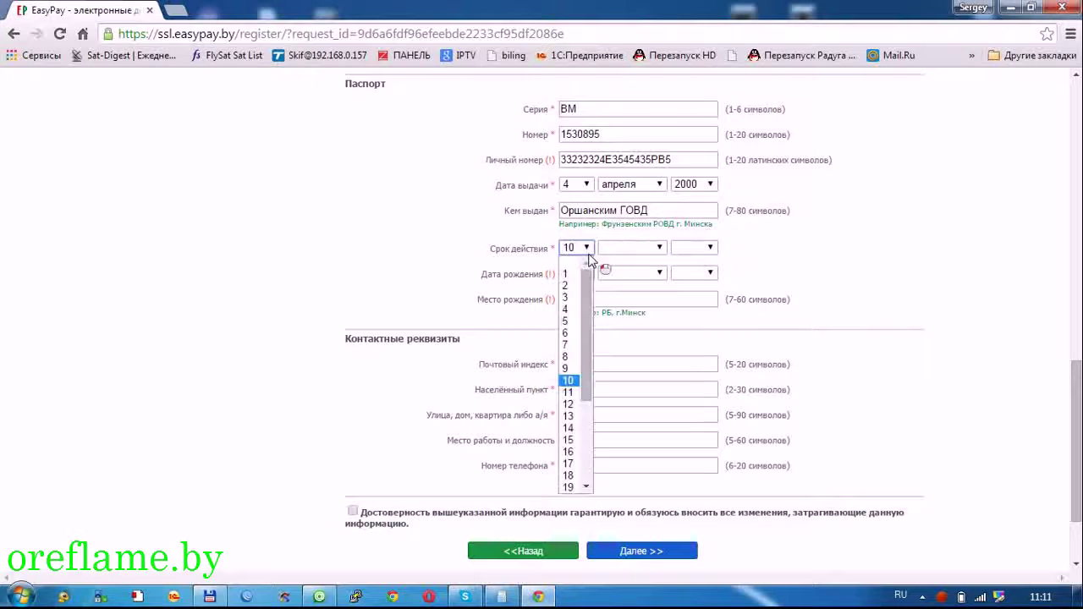
{"action": "left_click", "coordinate": [575, 312]}
{"action": "left_click", "coordinate": [630, 247]}
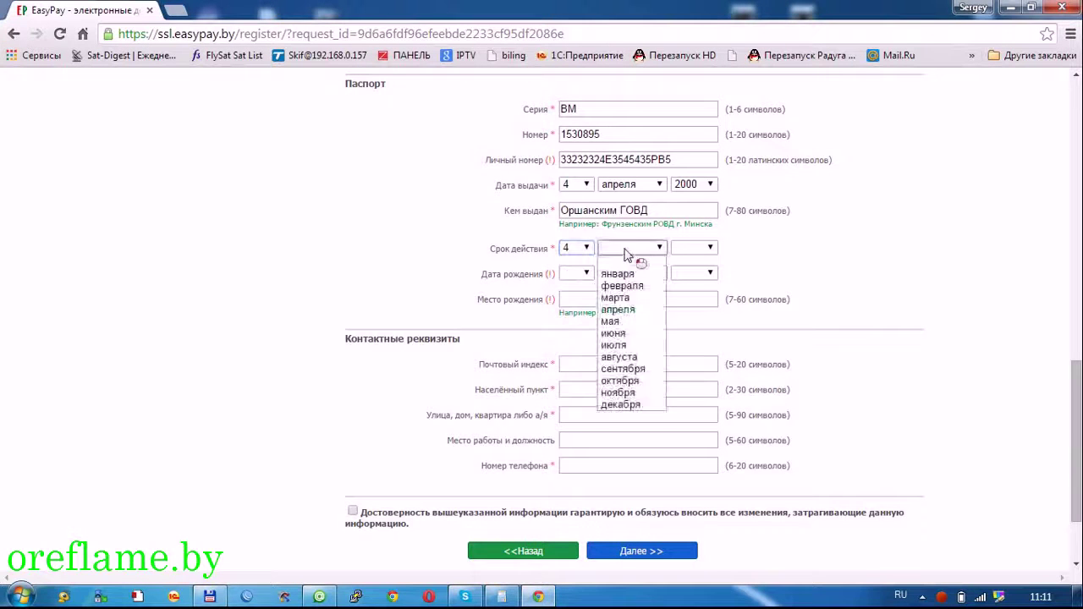
{"action": "left_click", "coordinate": [618, 318]}
{"action": "left_click", "coordinate": [713, 248]}
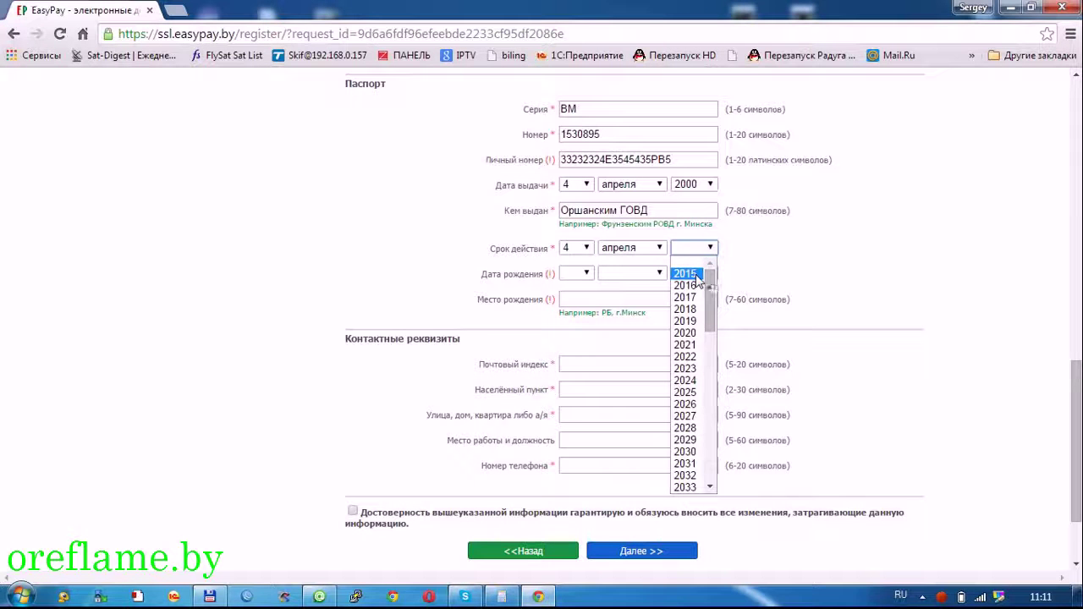
{"action": "left_click", "coordinate": [696, 276]}
{"action": "left_click", "coordinate": [699, 253]}
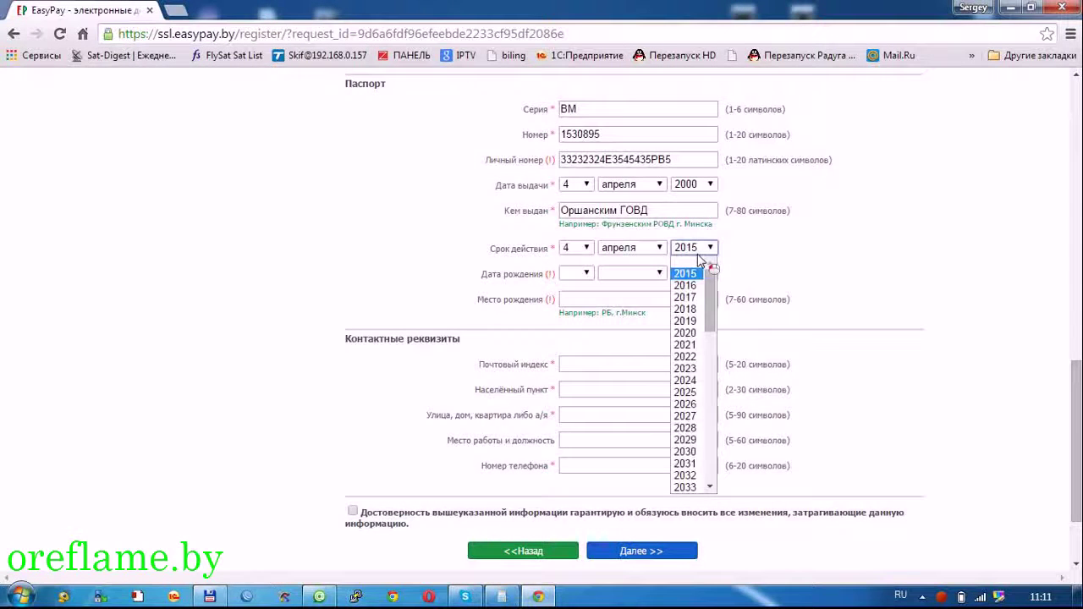
{"action": "left_click", "coordinate": [702, 393]}
{"action": "left_click", "coordinate": [579, 276]}
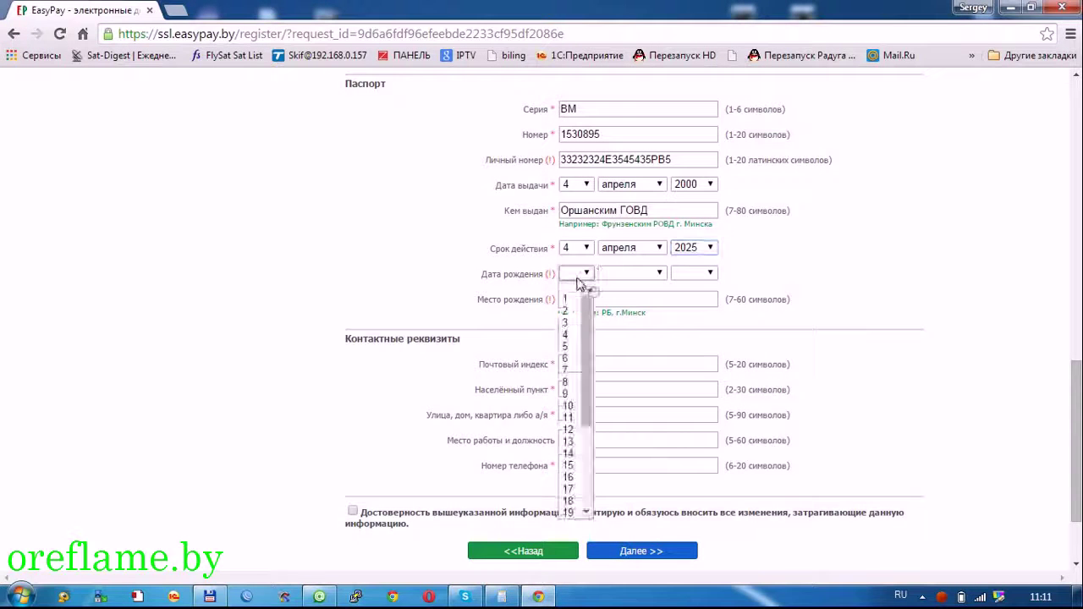
{"action": "scroll", "coordinate": [580, 457], "scroll_direction": "down", "scroll_amount": 4}
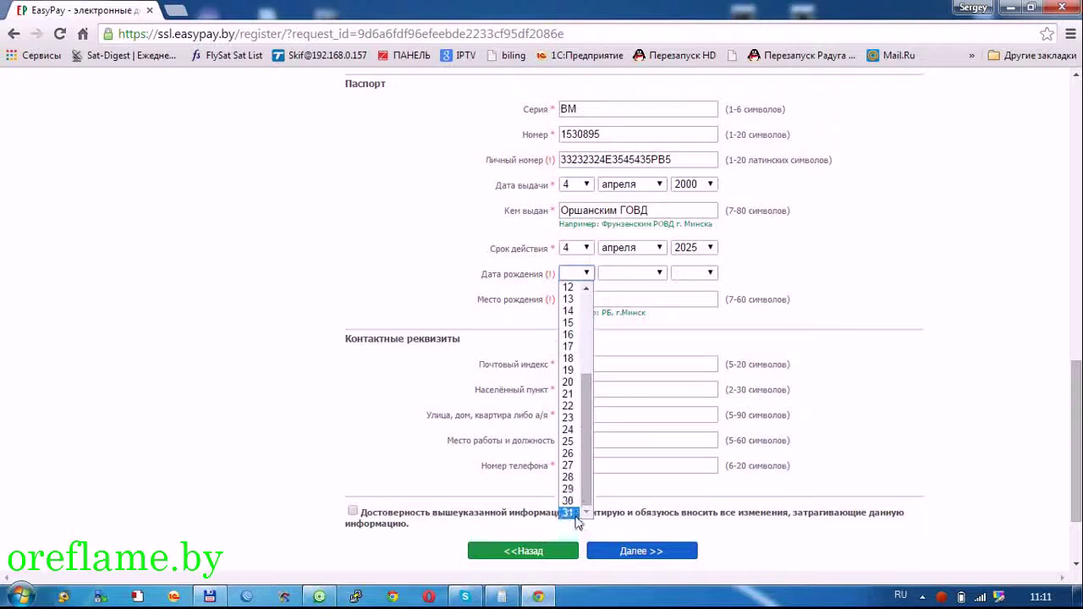
{"action": "left_click", "coordinate": [574, 501]}
{"action": "left_click", "coordinate": [637, 274]}
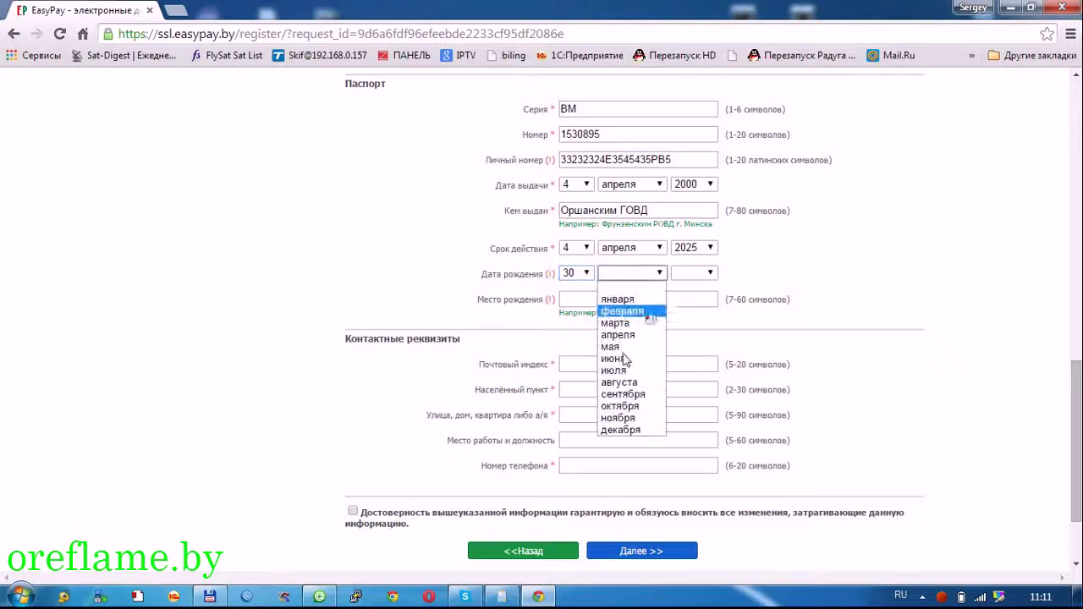
{"action": "left_click", "coordinate": [639, 431]}
{"action": "left_click", "coordinate": [711, 272]}
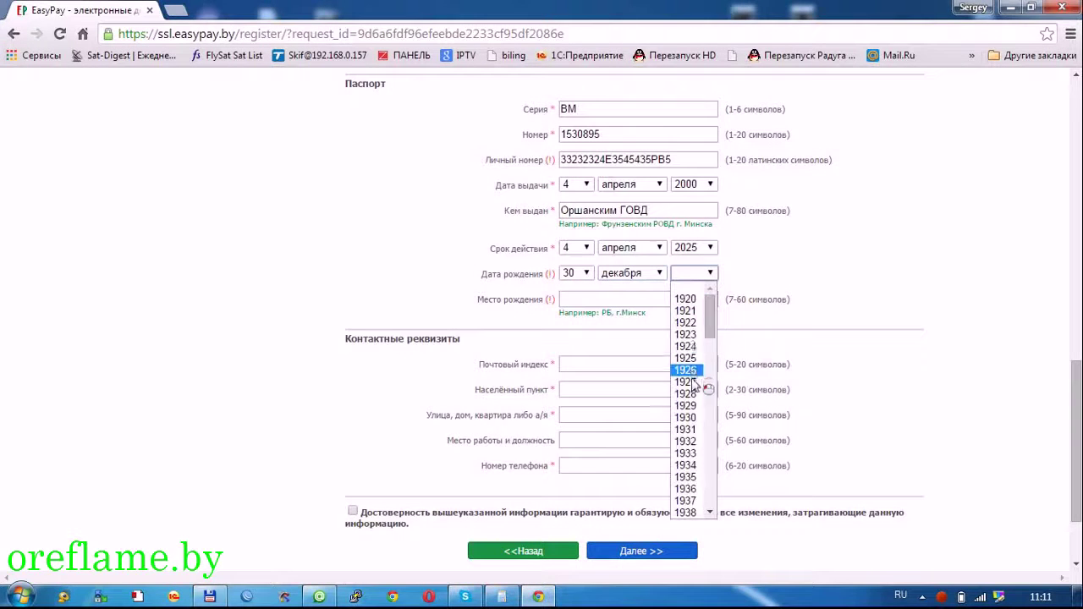
{"action": "scroll", "coordinate": [687, 411], "scroll_direction": "down", "scroll_amount": 20}
{"action": "scroll", "coordinate": [687, 413], "scroll_direction": "up", "scroll_amount": 4}
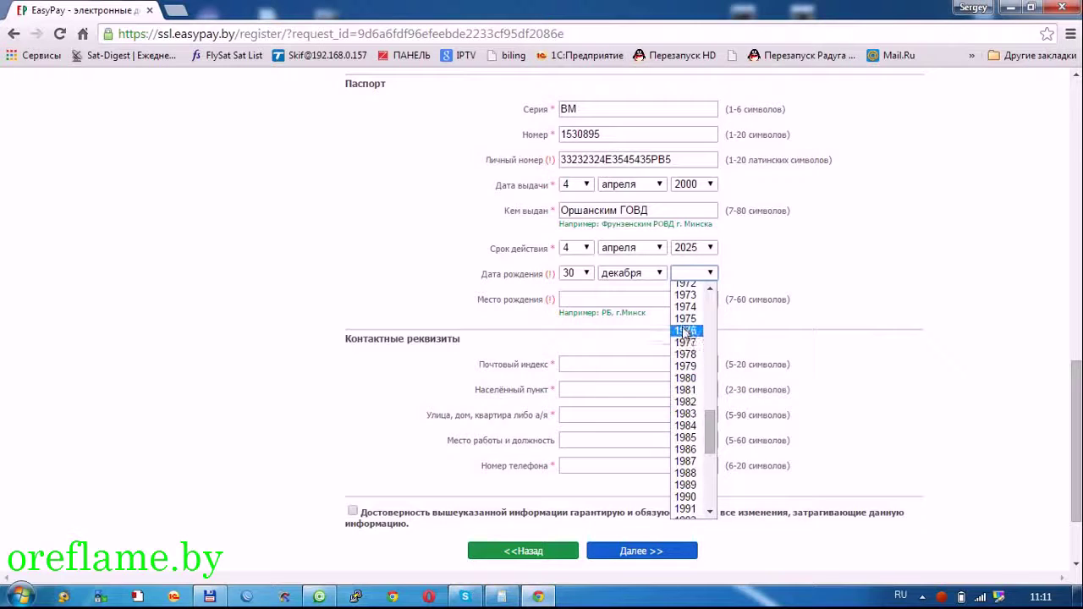
{"action": "left_click", "coordinate": [686, 390]}
{"action": "left_click", "coordinate": [627, 299]}
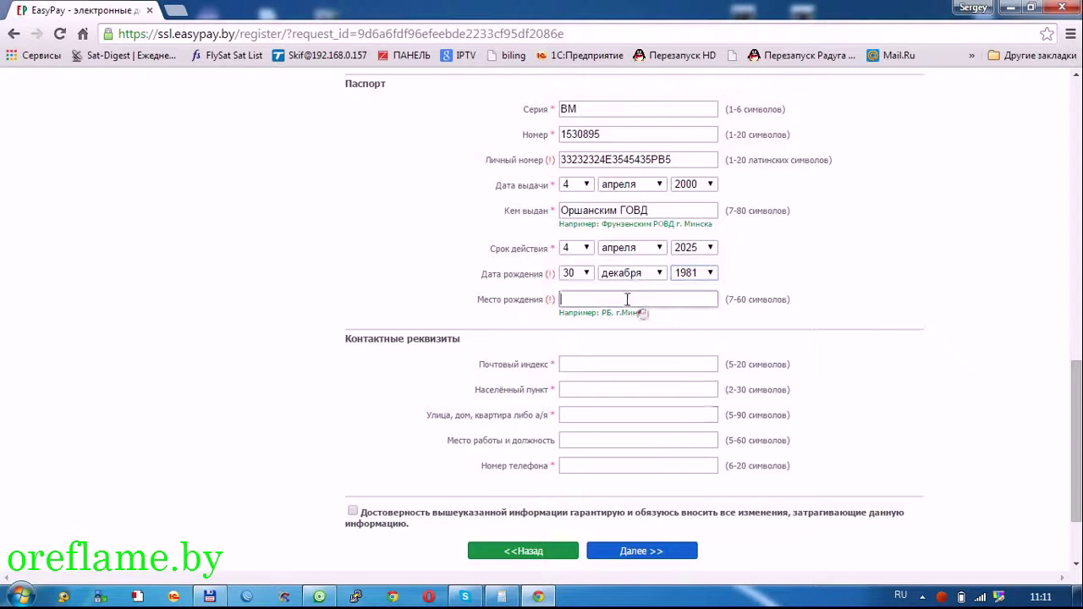
- Enter the birthplace, autofill the saved contact details, and retype the town name in Cyrillic
{"action": "type", "text": "г .Орск"}
{"action": "left_click", "coordinate": [669, 362]}
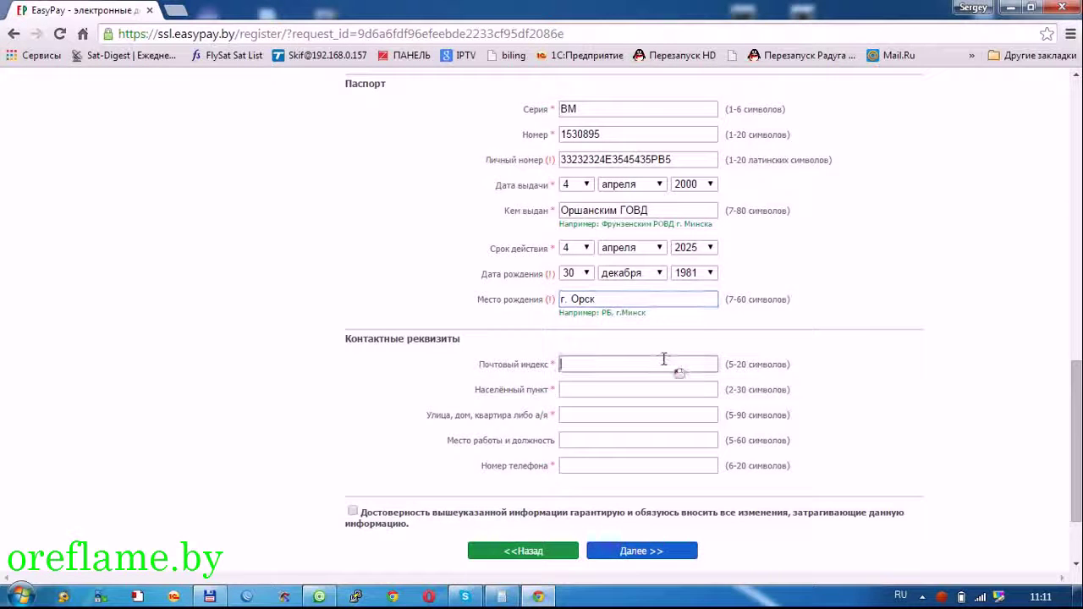
{"action": "type", "text": "2"}
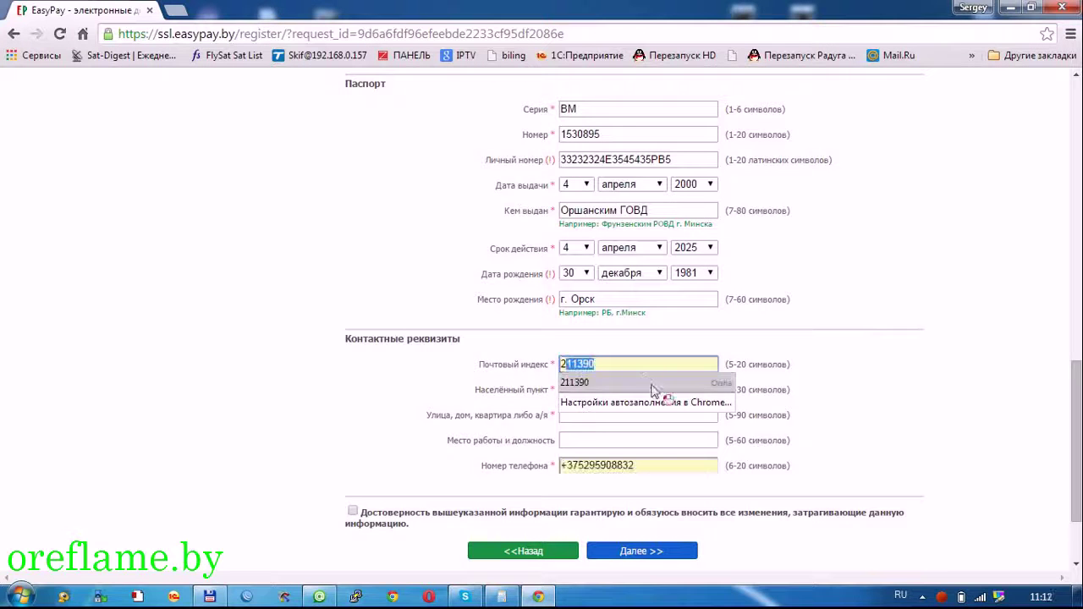
{"action": "left_click", "coordinate": [651, 382]}
{"action": "double_click", "coordinate": [649, 389]}
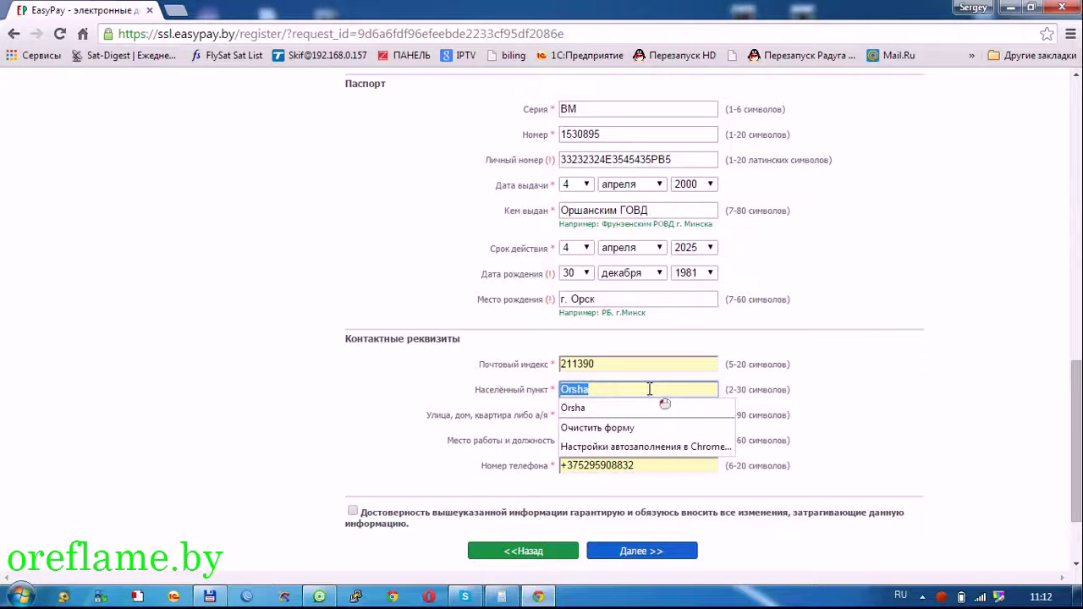
{"action": "key", "text": "alt+shift"}
{"action": "type", "text": "Jhif"}
{"action": "key", "text": "BackSpace"}
{"action": "key", "text": "BackSpace"}
{"action": "key", "text": "BackSpace"}
{"action": "key", "text": "BackSpace"}
{"action": "key", "text": "alt+shift"}
{"action": "type", "text": "Орша"}
- Fill in the street and house, tick the accuracy agreement, and submit the personal data step
{"action": "left_click", "coordinate": [584, 417]}
{"action": "key", "text": "Tab"}
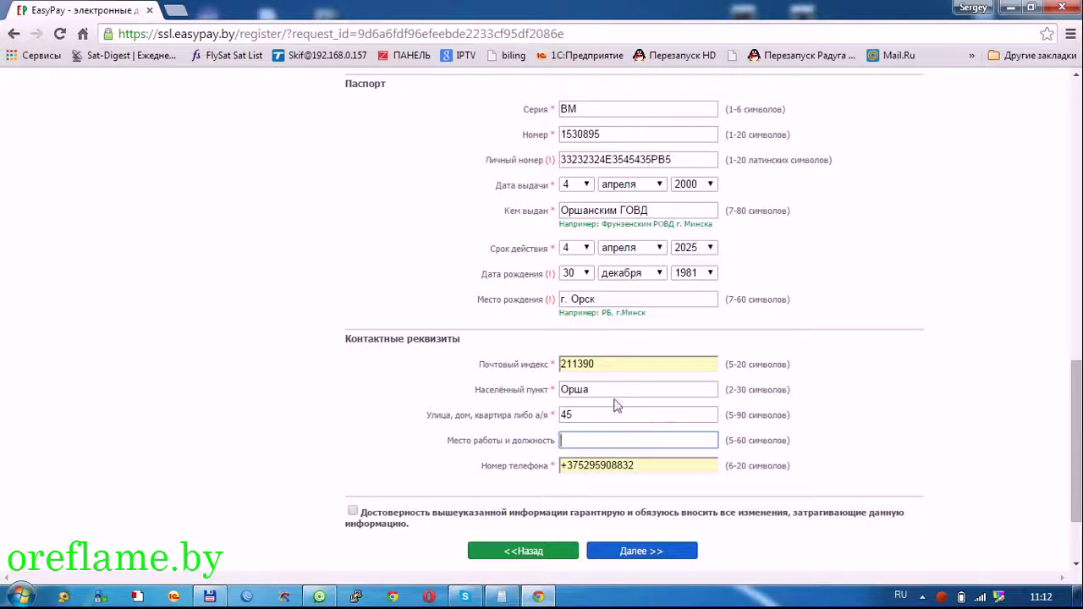
{"action": "scroll", "coordinate": [477, 410], "scroll_direction": "down", "scroll_amount": 1}
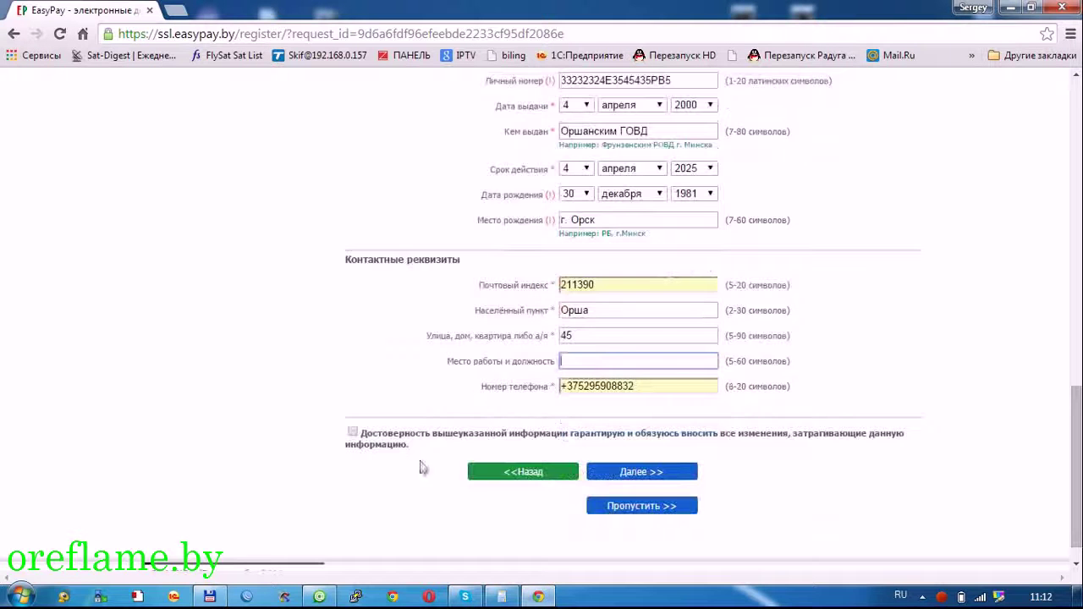
{"action": "left_click", "coordinate": [353, 433]}
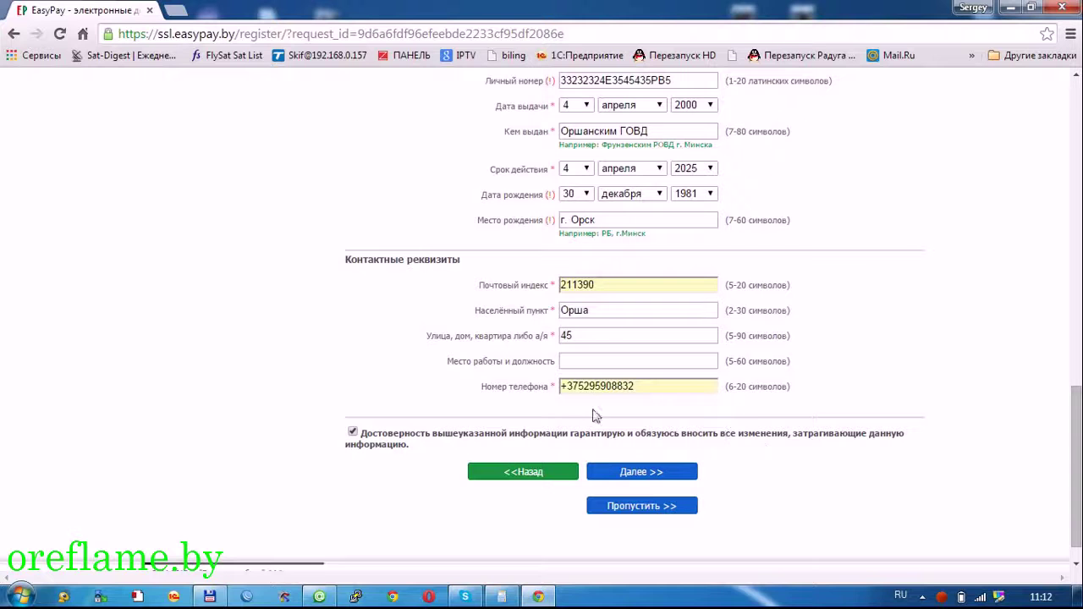
{"action": "left_click", "coordinate": [609, 475]}
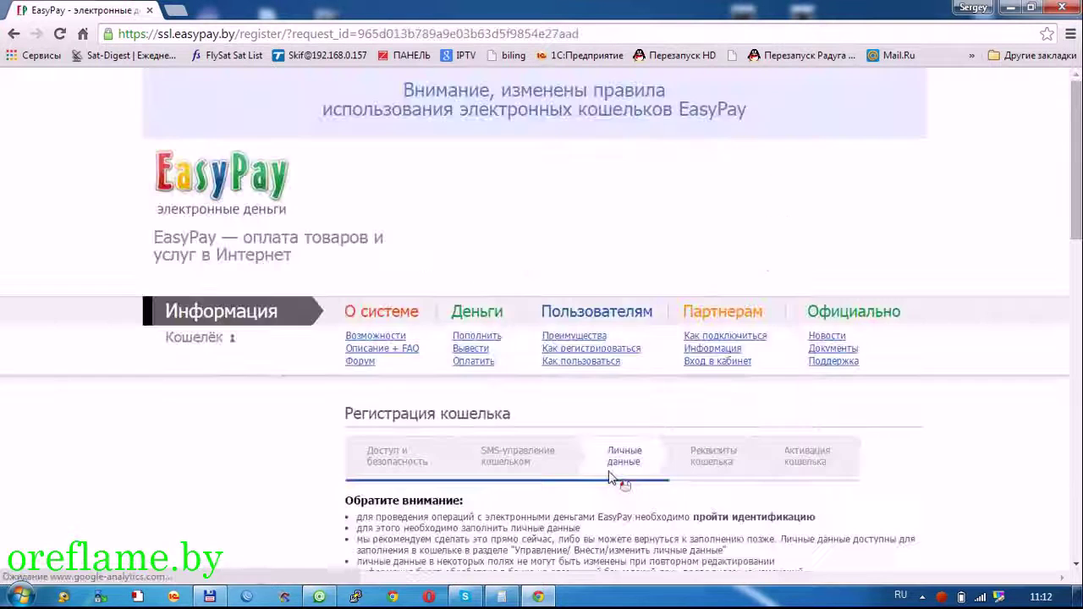
- Re-enter the flagged passport series in Latin letters
{"action": "scroll", "coordinate": [597, 457], "scroll_direction": "down", "scroll_amount": 3}
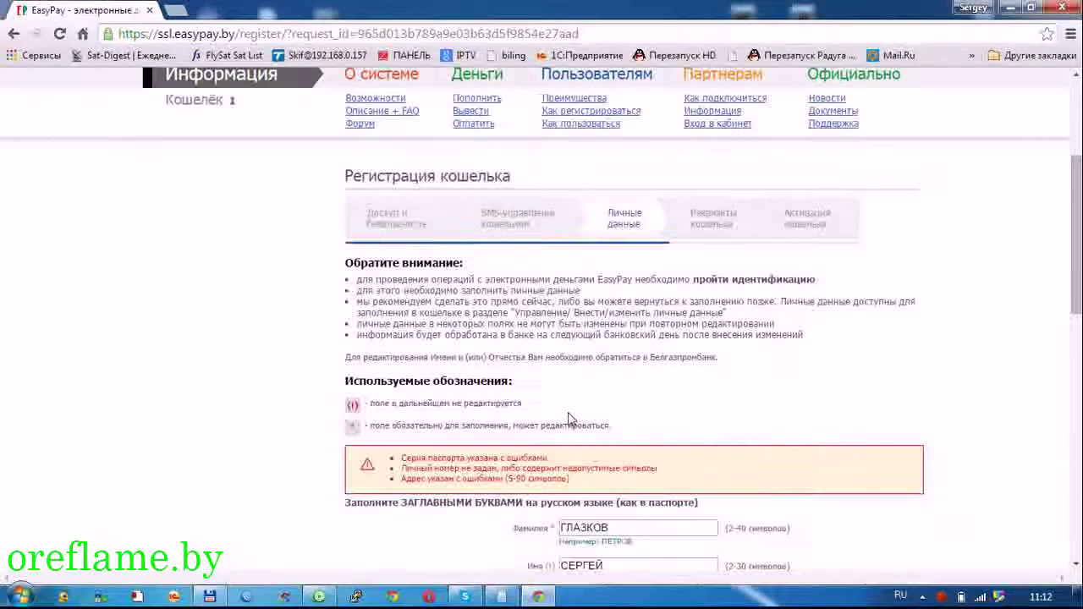
{"action": "scroll", "coordinate": [558, 448], "scroll_direction": "down", "scroll_amount": 2}
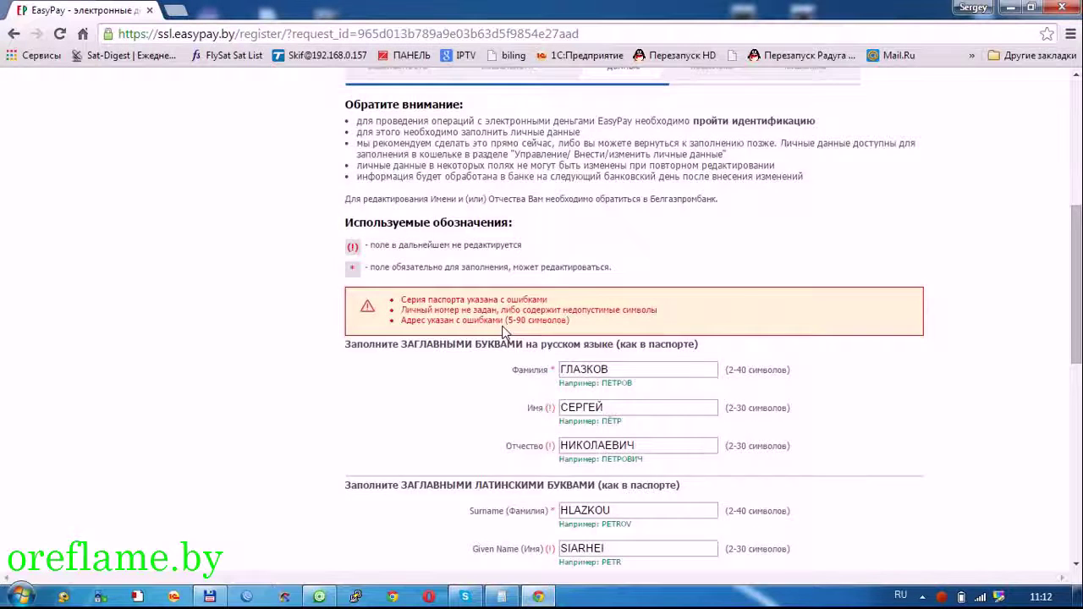
{"action": "scroll", "coordinate": [503, 330], "scroll_direction": "down", "scroll_amount": 3}
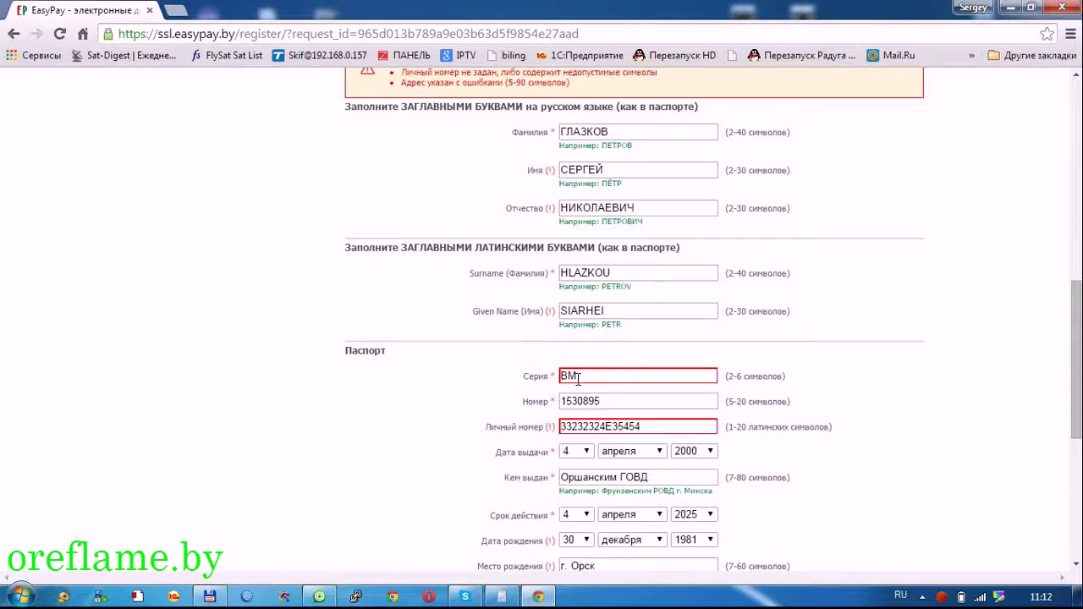
{"action": "left_click", "coordinate": [590, 381]}
{"action": "scroll", "coordinate": [624, 395], "scroll_direction": "up", "scroll_amount": 1}
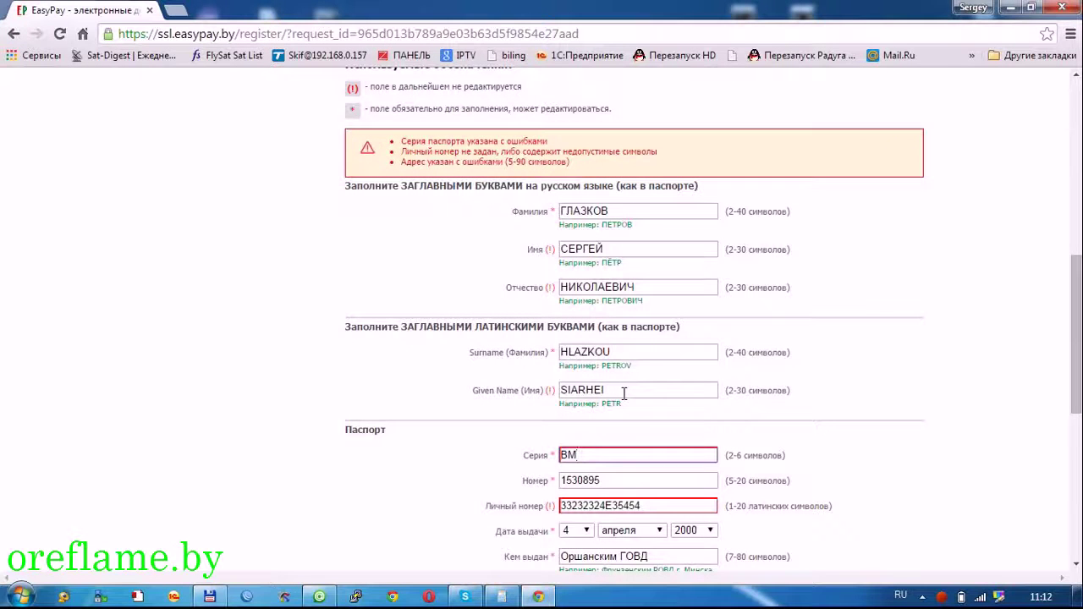
{"action": "left_click", "coordinate": [545, 463]}
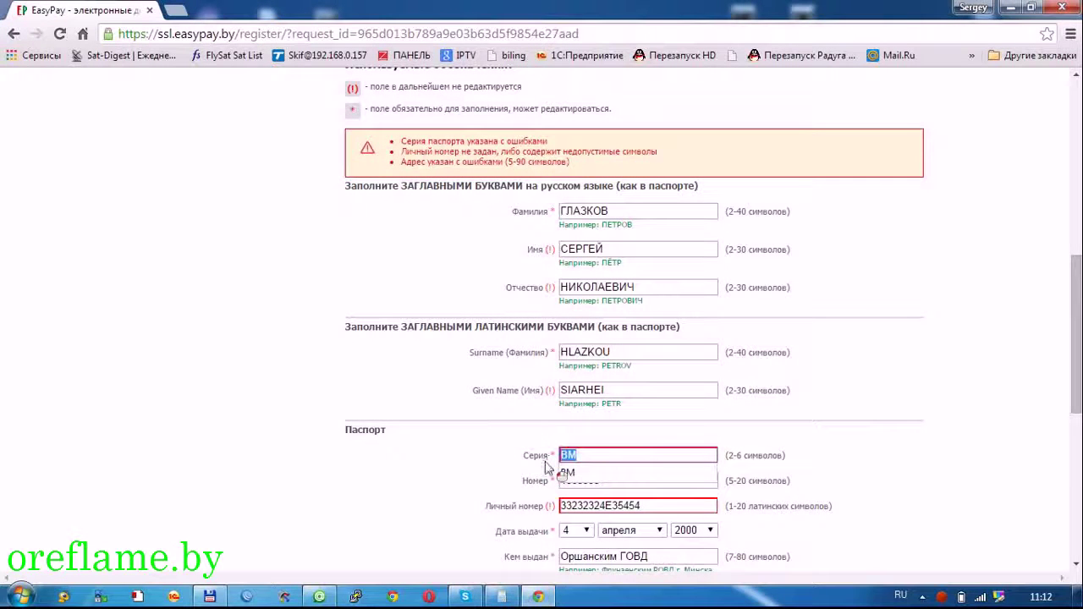
{"action": "key", "text": "End"}
{"action": "type", "text": "B"}
{"action": "key", "text": "BackSpace"}
{"action": "key", "text": "BackSpace"}
{"action": "key", "text": "BackSpace"}
{"action": "type", "text": "B"}
{"action": "key", "text": "BackSpace"}
{"action": "key", "text": "alt+shift"}
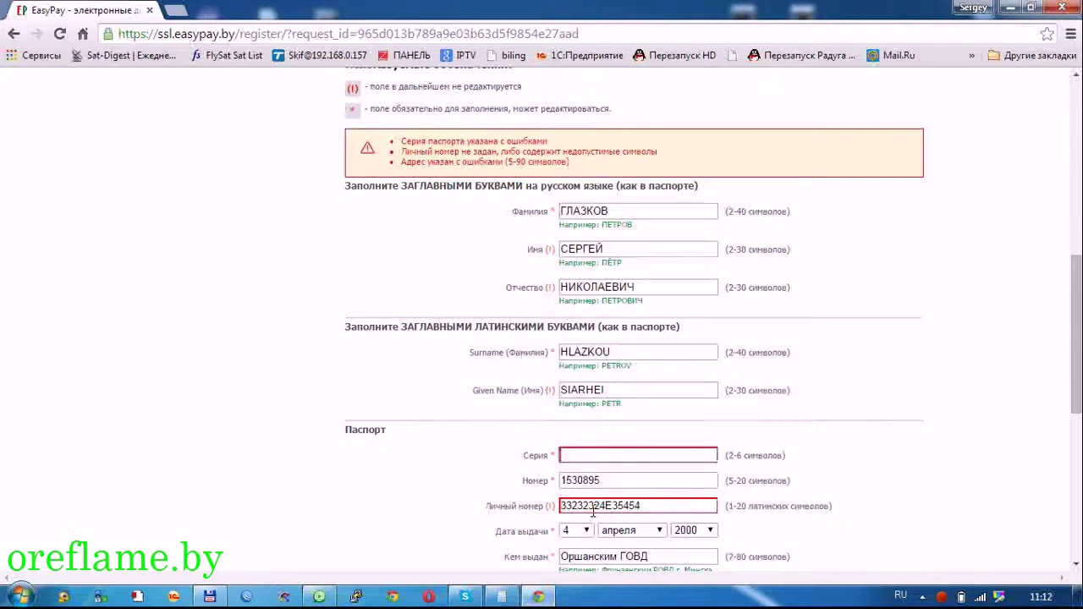
{"action": "type", "text": "BM"}
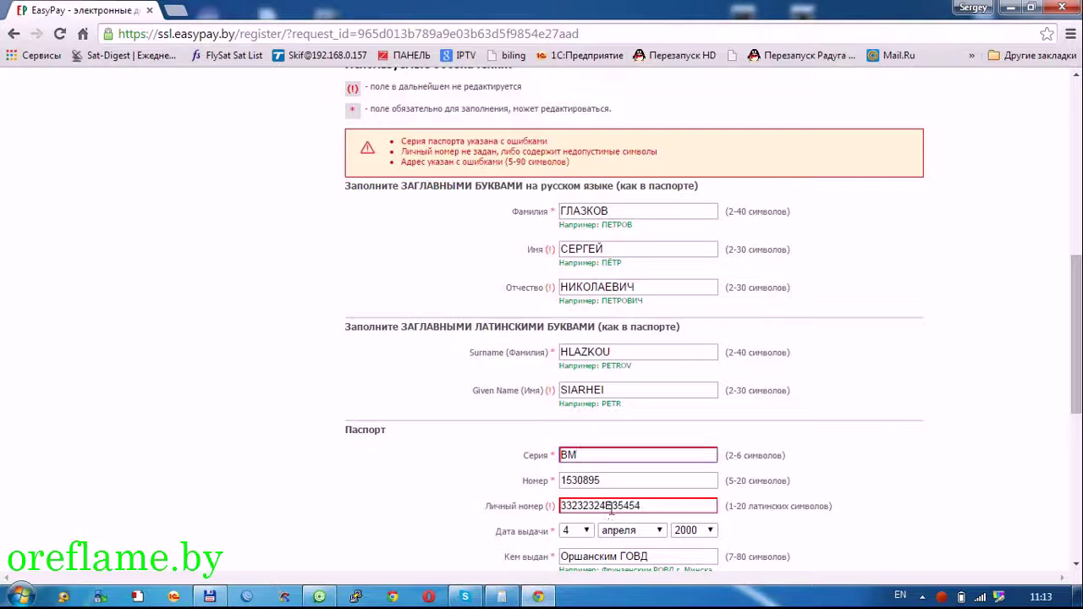
- Add the missing letter to the personal number, retype the street address in Cyrillic, and resubmit
{"action": "left_click", "coordinate": [631, 511]}
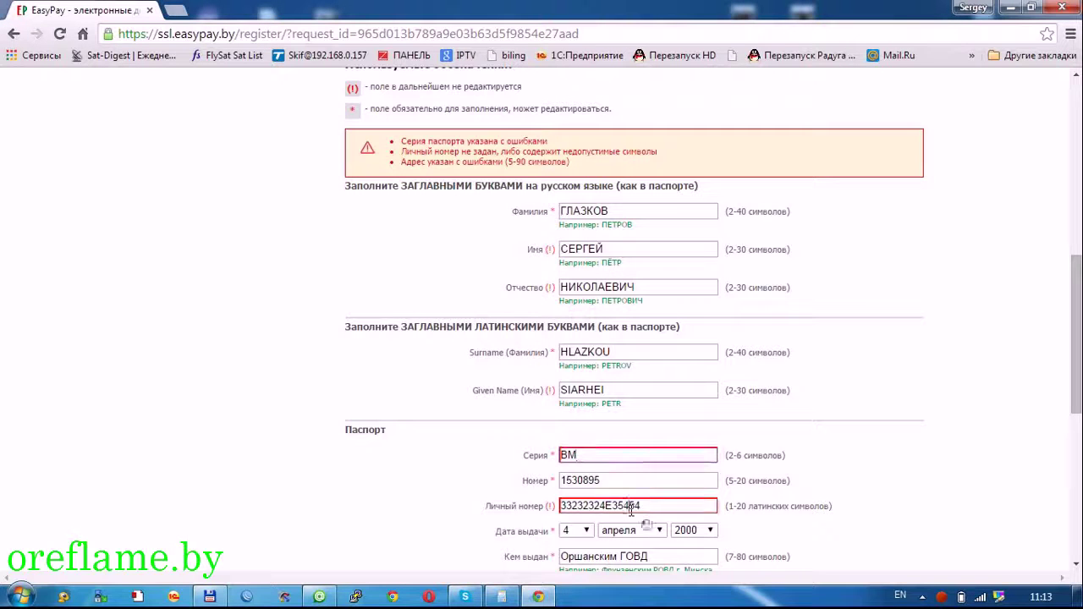
{"action": "left_click", "coordinate": [635, 514]}
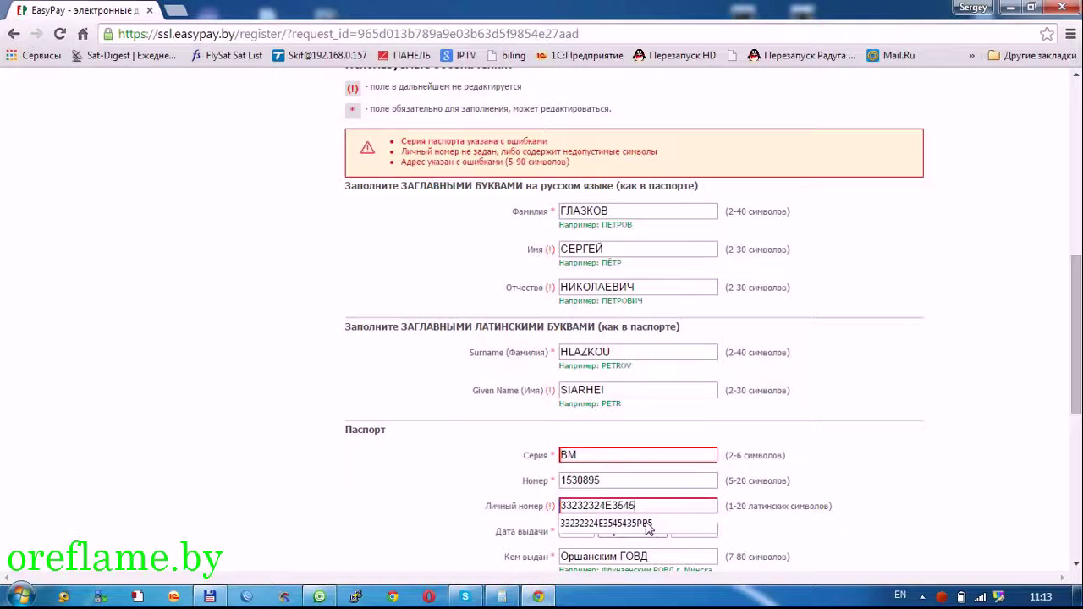
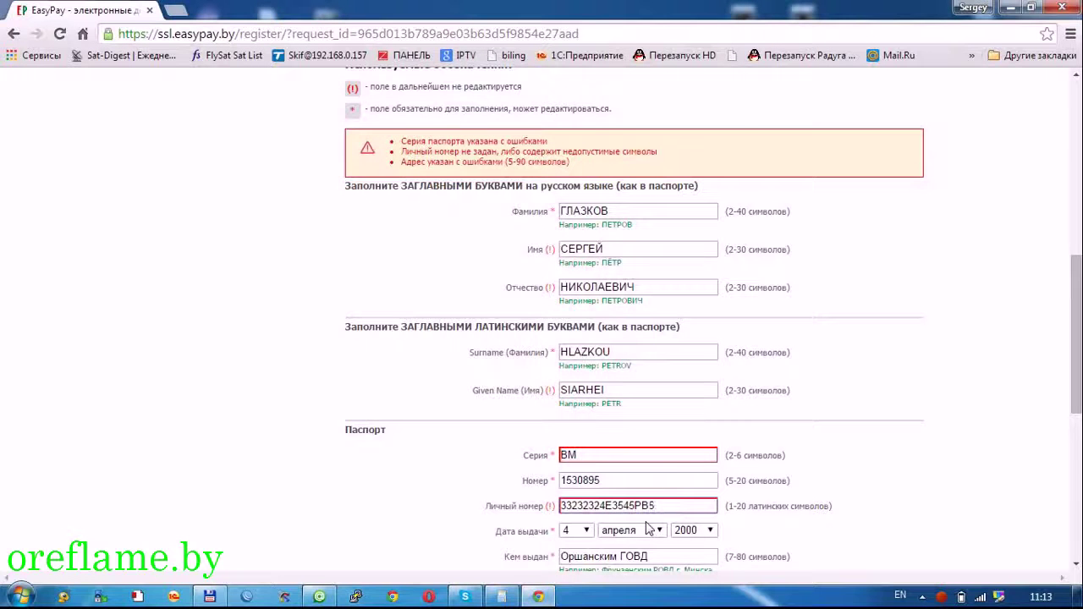
{"action": "scroll", "coordinate": [648, 528], "scroll_direction": "down", "scroll_amount": 4}
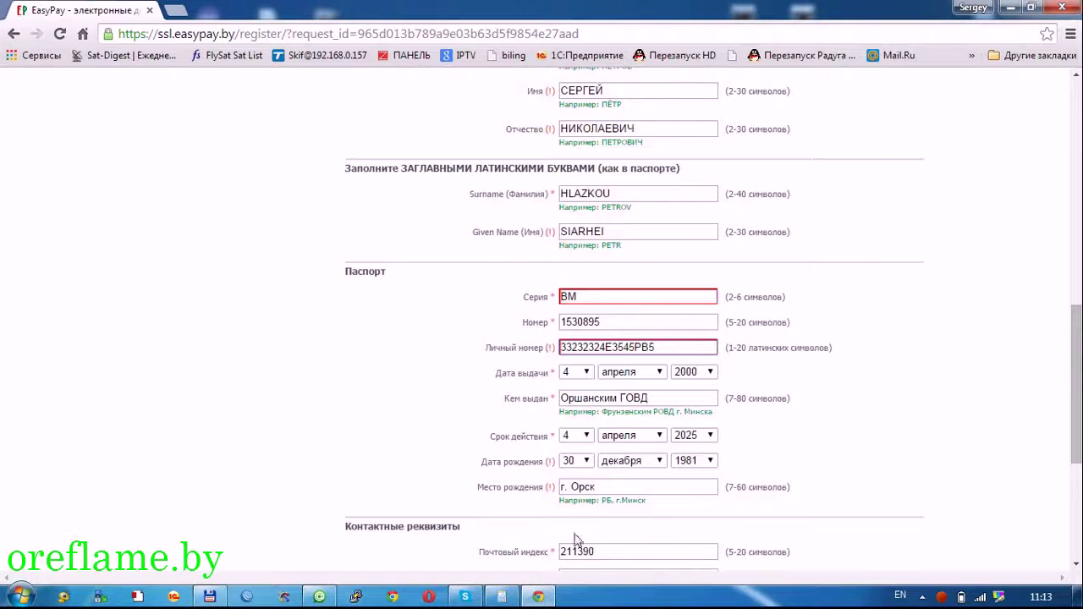
{"action": "left_click", "coordinate": [584, 445]}
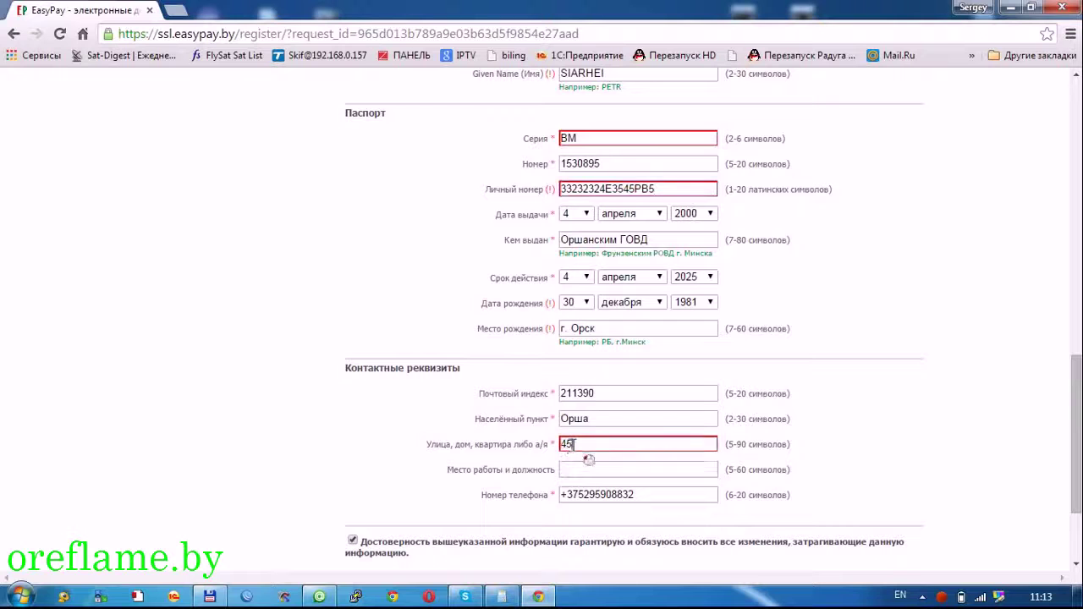
{"action": "left_click", "coordinate": [592, 446]}
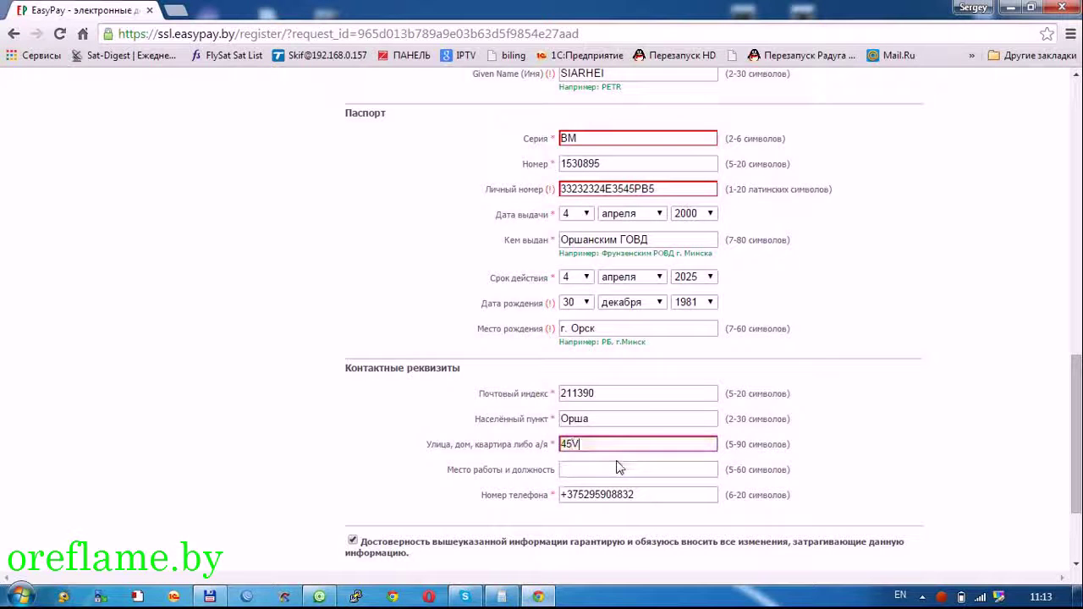
{"action": "key", "text": "BackSpace"}
{"action": "key", "text": "BackSpace"}
{"action": "key", "text": "alt+shift"}
{"action": "scroll", "coordinate": [620, 467], "scroll_direction": "down", "scroll_amount": 3}
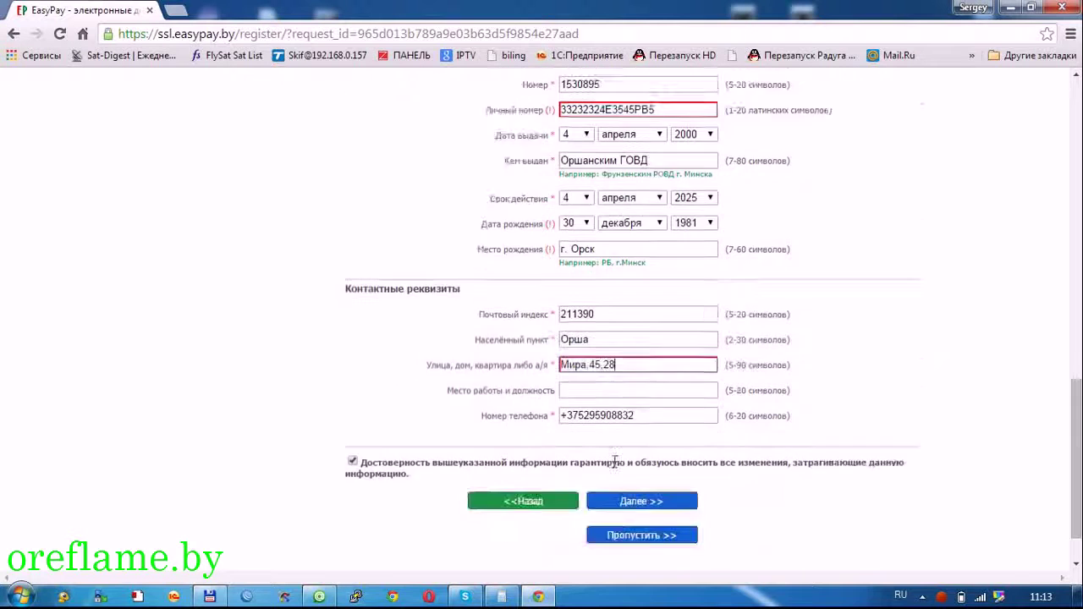
{"action": "left_click", "coordinate": [607, 448]}
- Retype the personal identification number with its letters in Latin, trim the extra ending, and resubmit the details
{"action": "scroll", "coordinate": [608, 446], "scroll_direction": "down", "scroll_amount": 4}
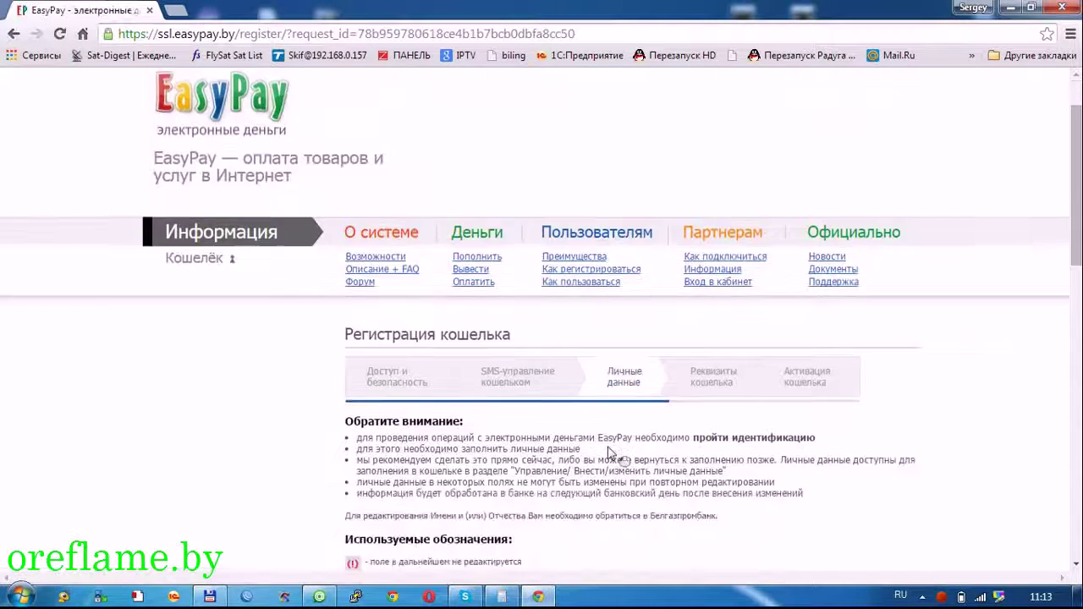
{"action": "scroll", "coordinate": [607, 446], "scroll_direction": "down", "scroll_amount": 4}
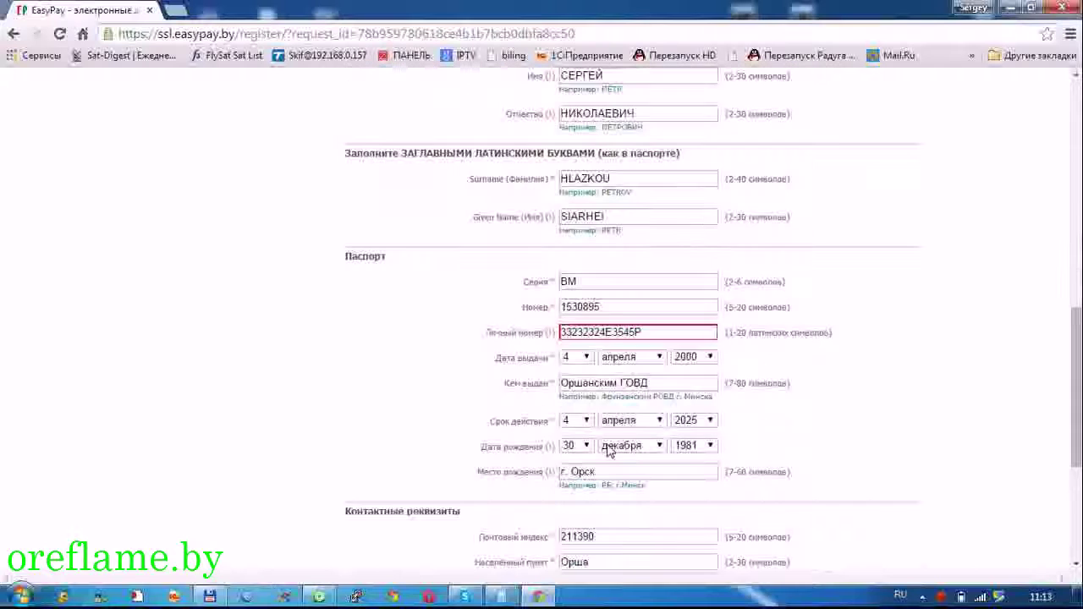
{"action": "scroll", "coordinate": [621, 391], "scroll_direction": "down", "scroll_amount": 1}
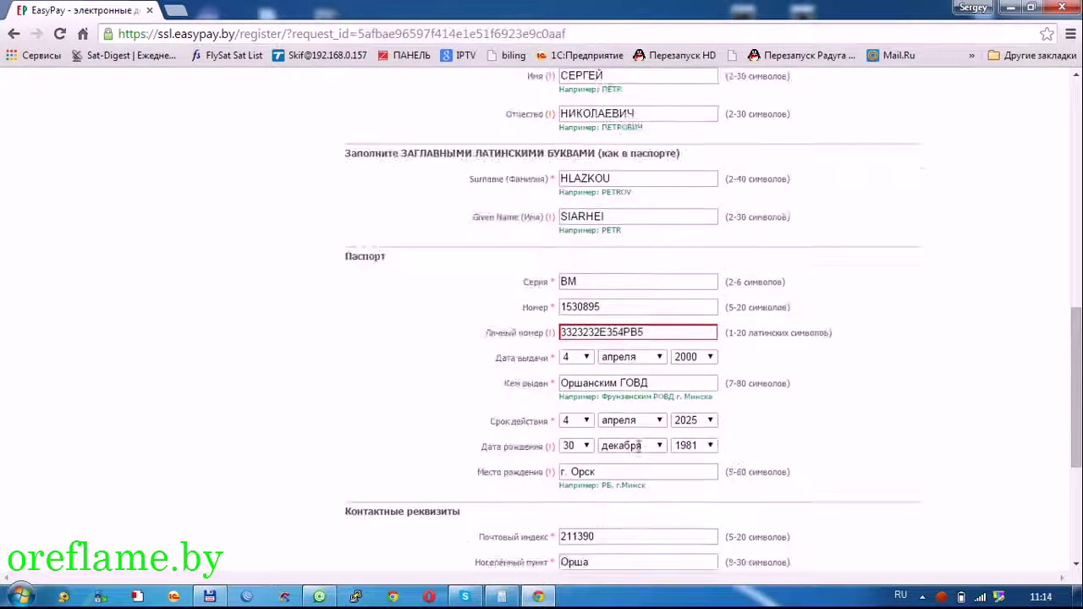
{"action": "left_click", "coordinate": [511, 254]}
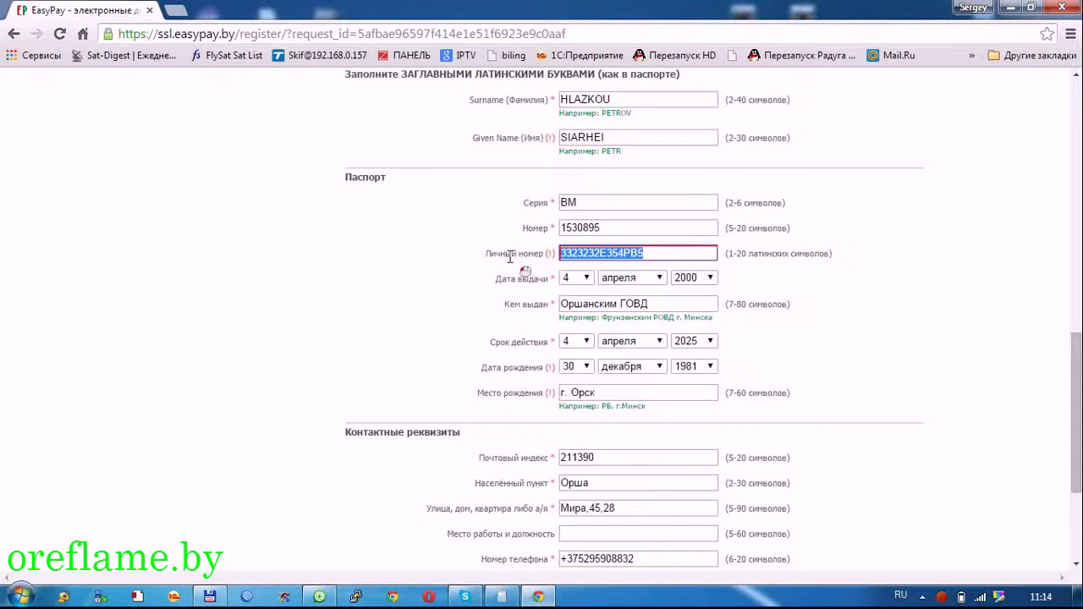
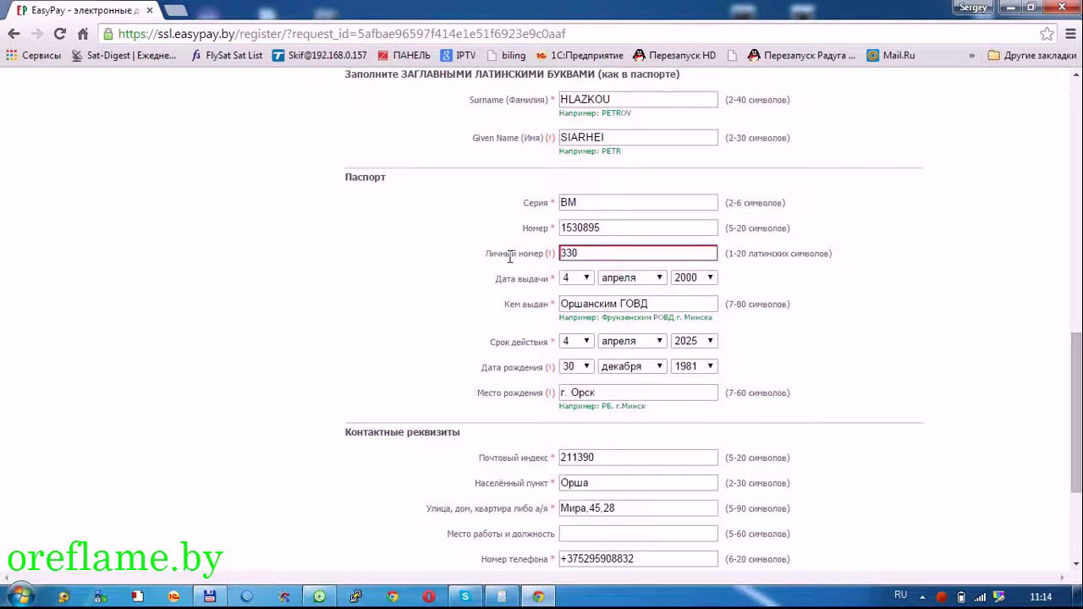
{"action": "key", "text": "alt+shift"}
{"action": "scroll", "coordinate": [510, 258], "scroll_direction": "down", "scroll_amount": 3}
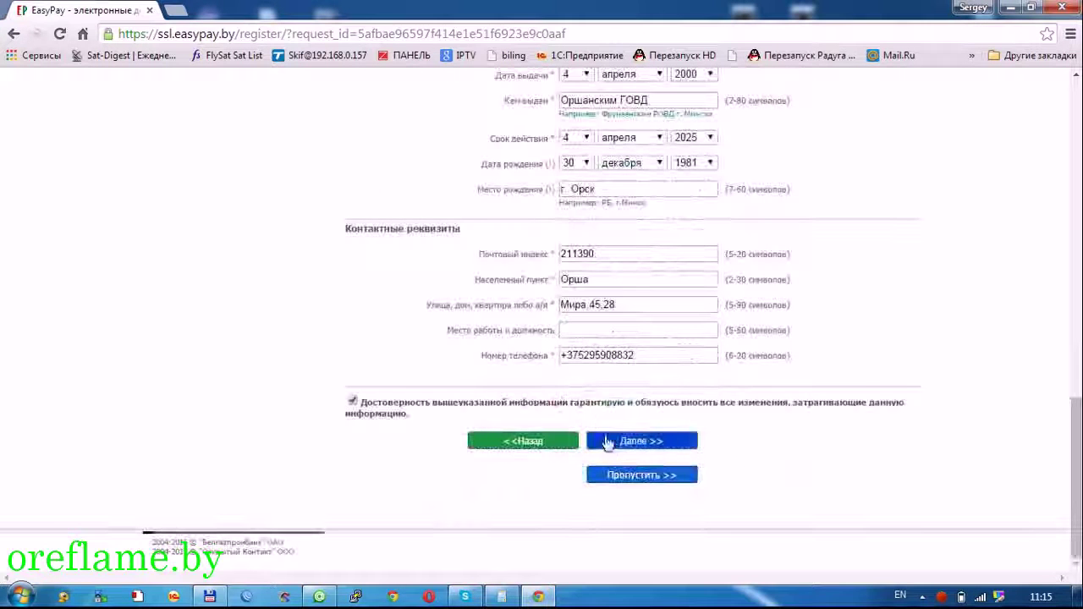
{"action": "left_click", "coordinate": [608, 441]}
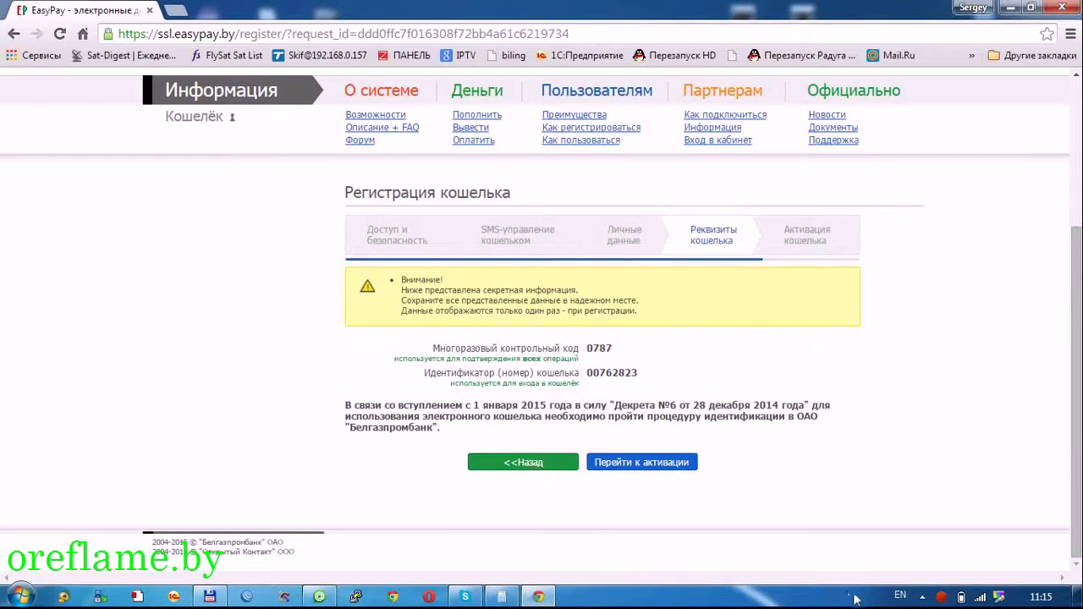
- Open the empty activation form, select the wallet ID field, then return to the wallet details page
{"action": "left_click", "coordinate": [684, 463]}
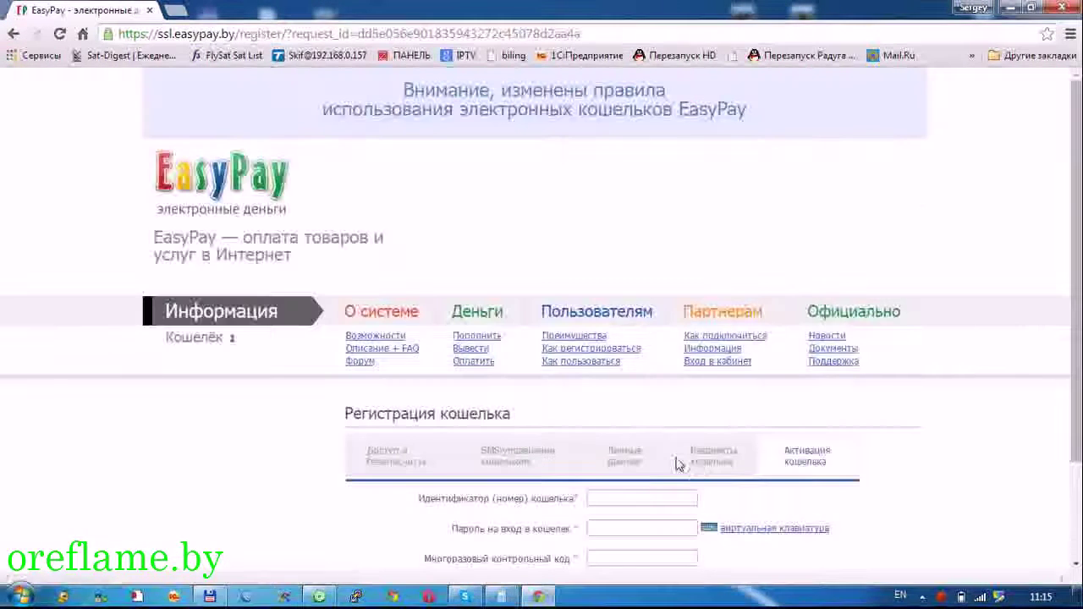
{"action": "scroll", "coordinate": [677, 464], "scroll_direction": "down", "scroll_amount": 1}
{"action": "left_click", "coordinate": [649, 420]}
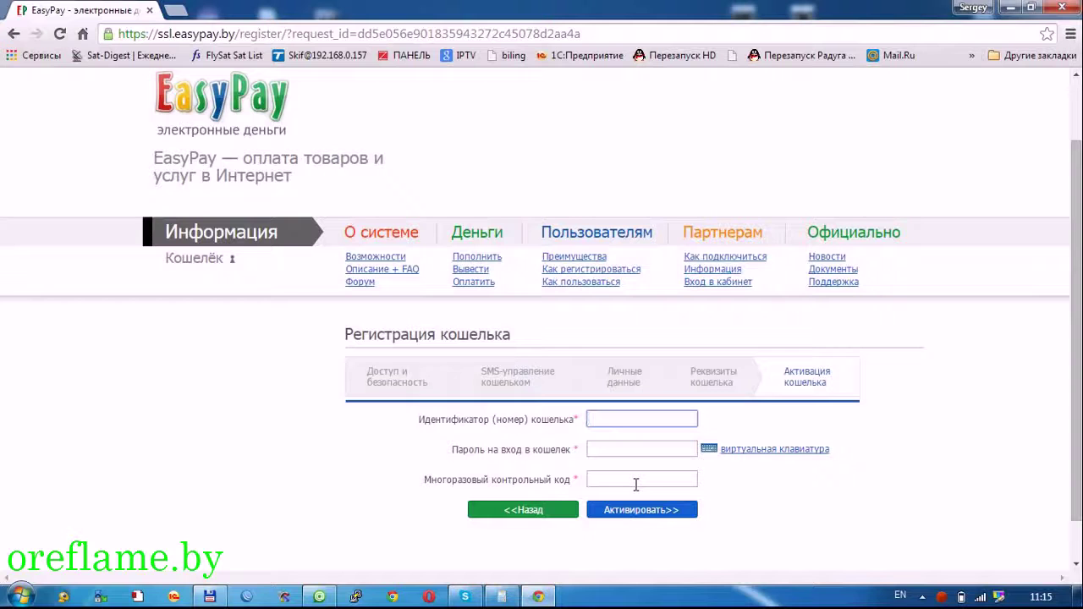
{"action": "left_click", "coordinate": [563, 510]}
- Paste the copied wallet ID and control code into the activation form, enter the password, and submit
{"action": "scroll", "coordinate": [560, 512], "scroll_direction": "down", "scroll_amount": 1}
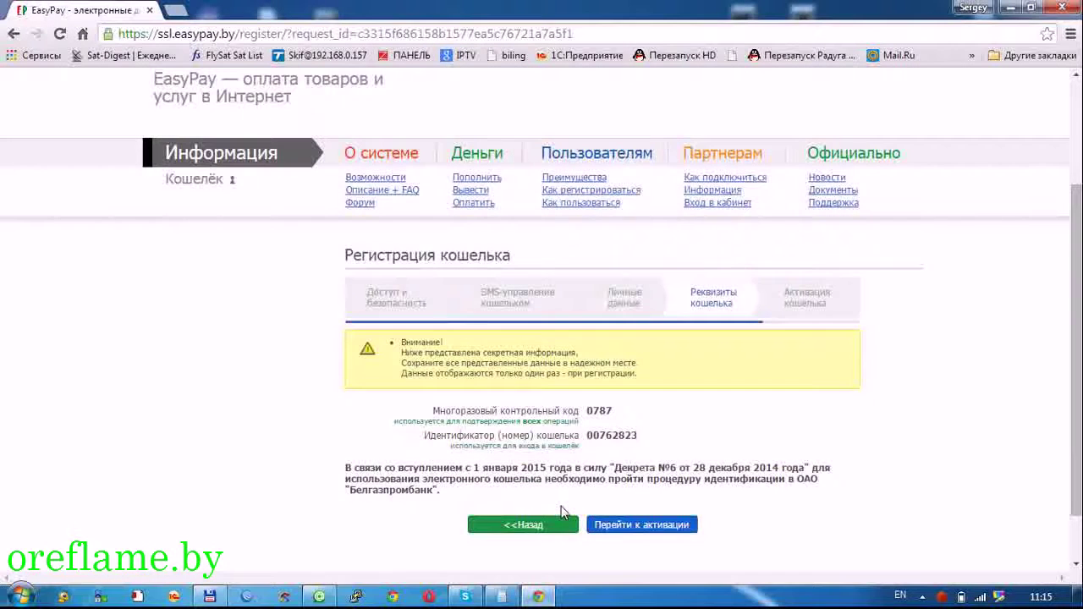
{"action": "left_click_drag", "start_coordinate": [648, 438], "coordinate": [590, 436]}
{"action": "key", "text": "ctrl+c"}
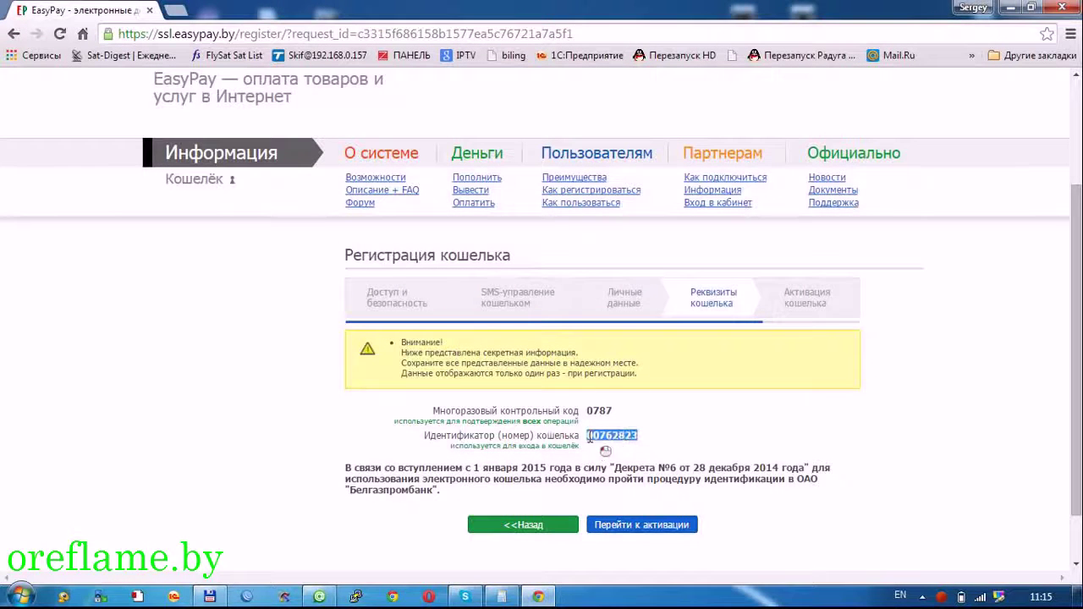
{"action": "left_click", "coordinate": [639, 524]}
{"action": "key", "text": "ctrl+v"}
{"action": "left_click", "coordinate": [635, 557]}
{"action": "key", "text": "ctrl+v"}
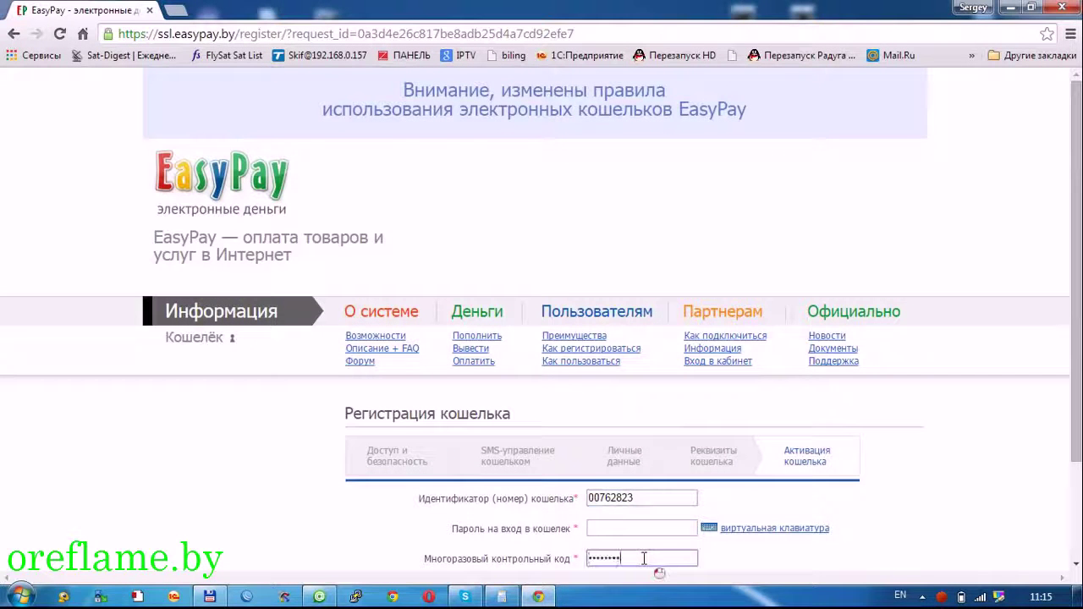
{"action": "scroll", "coordinate": [630, 533], "scroll_direction": "down", "scroll_amount": 3}
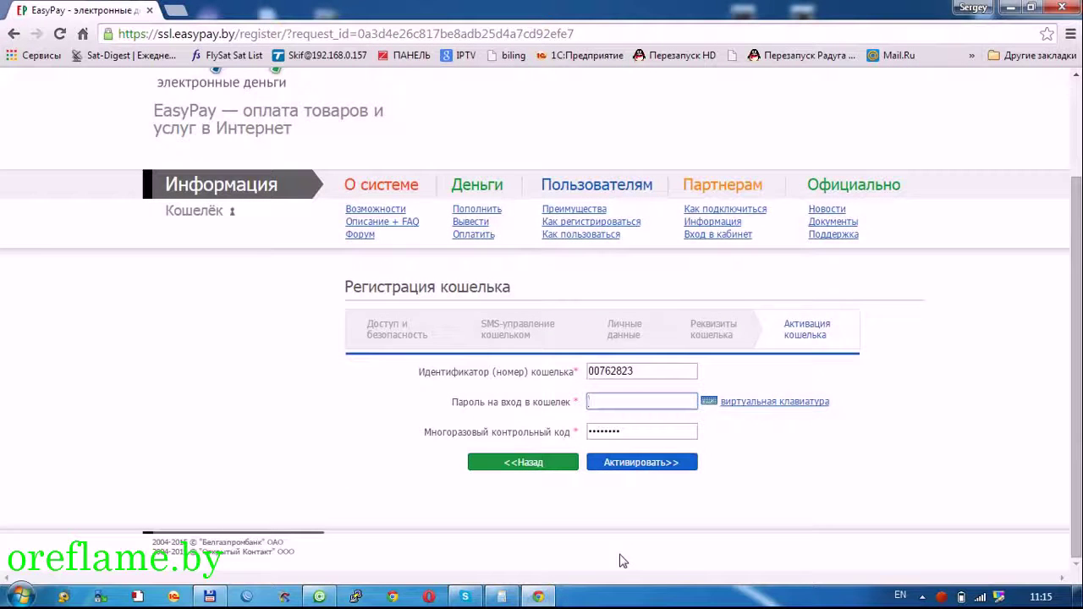
{"action": "type", "text": "••"}
{"action": "left_click", "coordinate": [620, 462]}
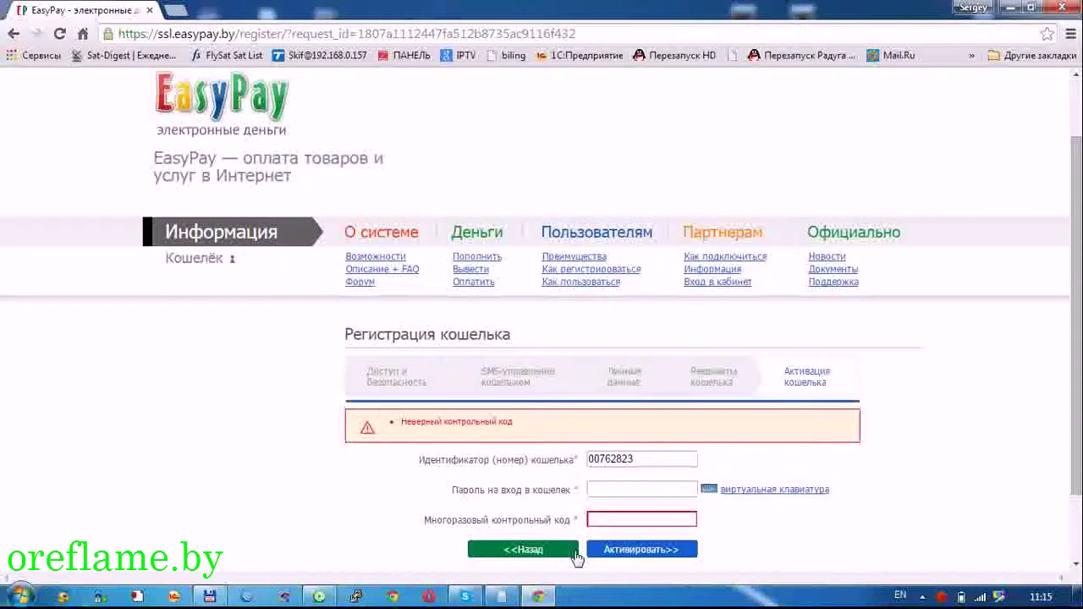
- Recheck the control code on the wallet details page, then refill the wallet ID from saved suggestions
{"action": "left_click", "coordinate": [615, 518]}
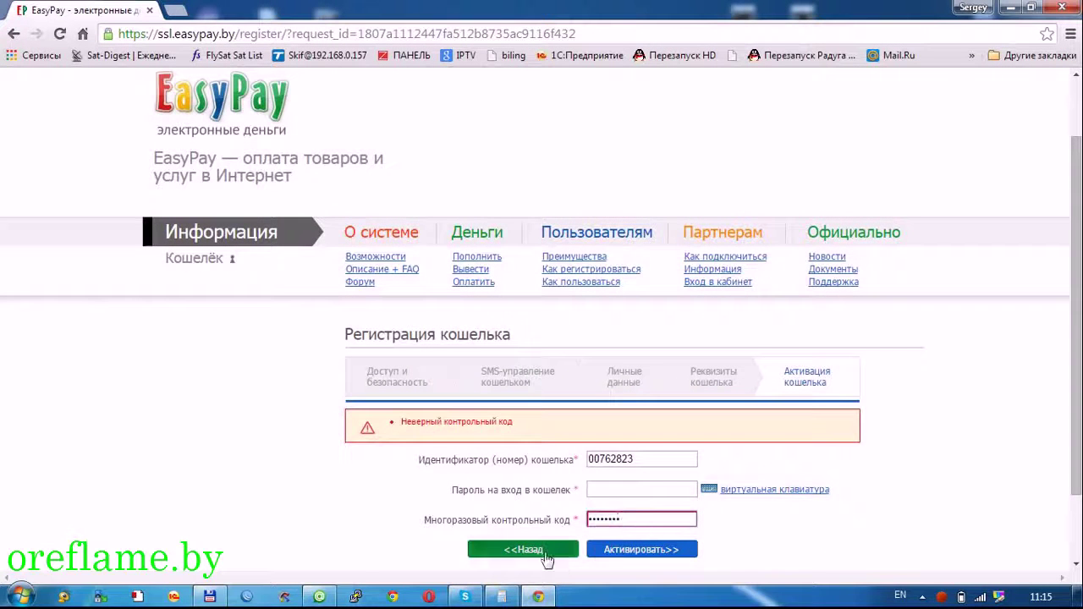
{"action": "left_click", "coordinate": [546, 553]}
{"action": "scroll", "coordinate": [613, 475], "scroll_direction": "down", "scroll_amount": 2}
{"action": "left_click", "coordinate": [640, 525]}
{"action": "left_click", "coordinate": [627, 499]}
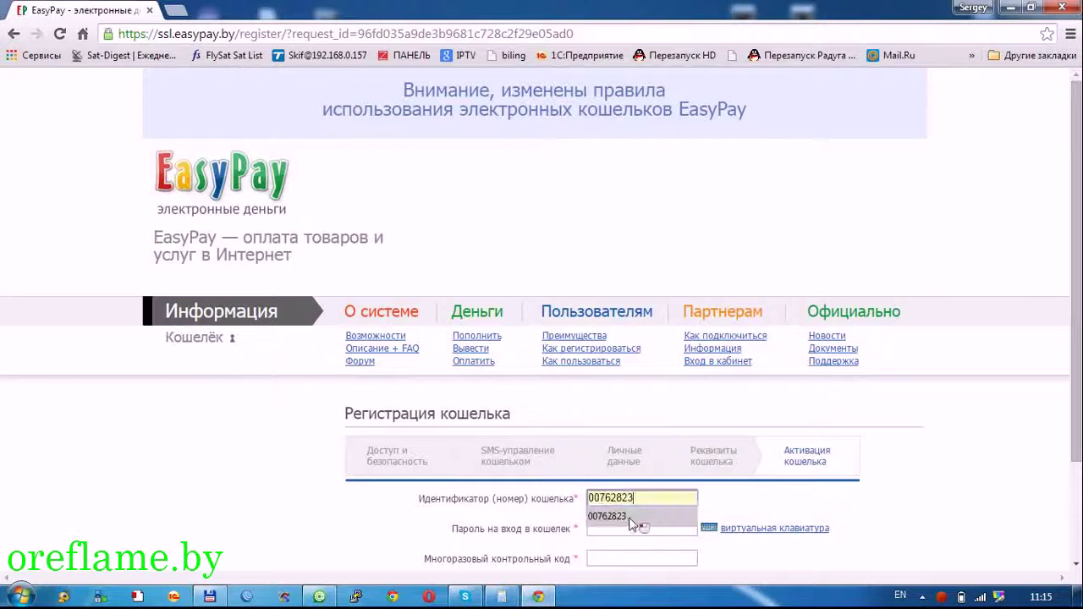
{"action": "left_click", "coordinate": [628, 516]}
- Enter the control code, correct the login password's last character, and activate the wallet
{"action": "left_click", "coordinate": [621, 559]}
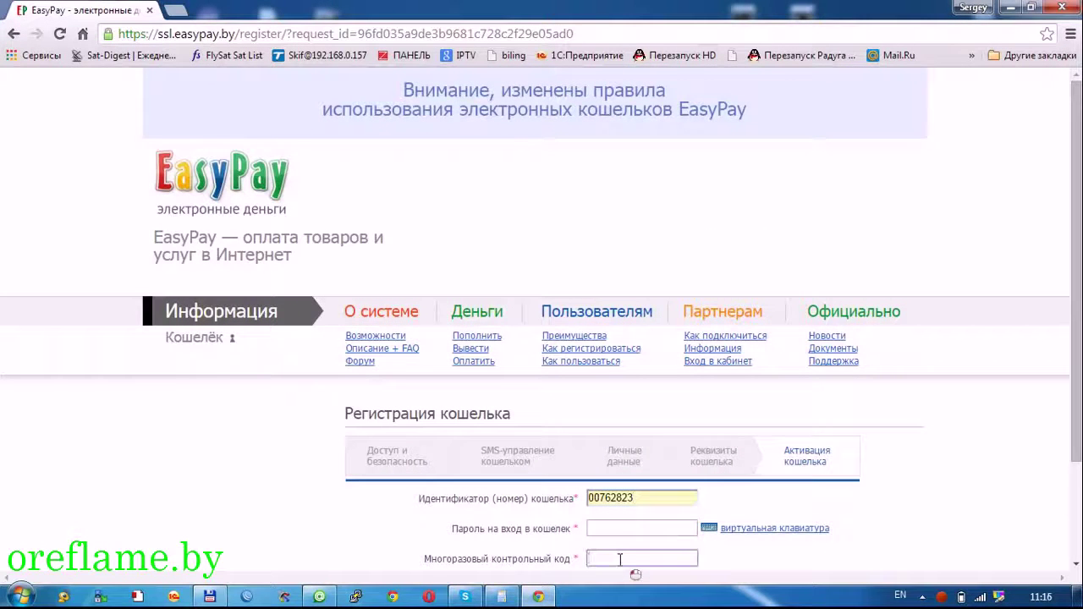
{"action": "left_click", "coordinate": [605, 527]}
{"action": "key", "text": "BackSpace"}
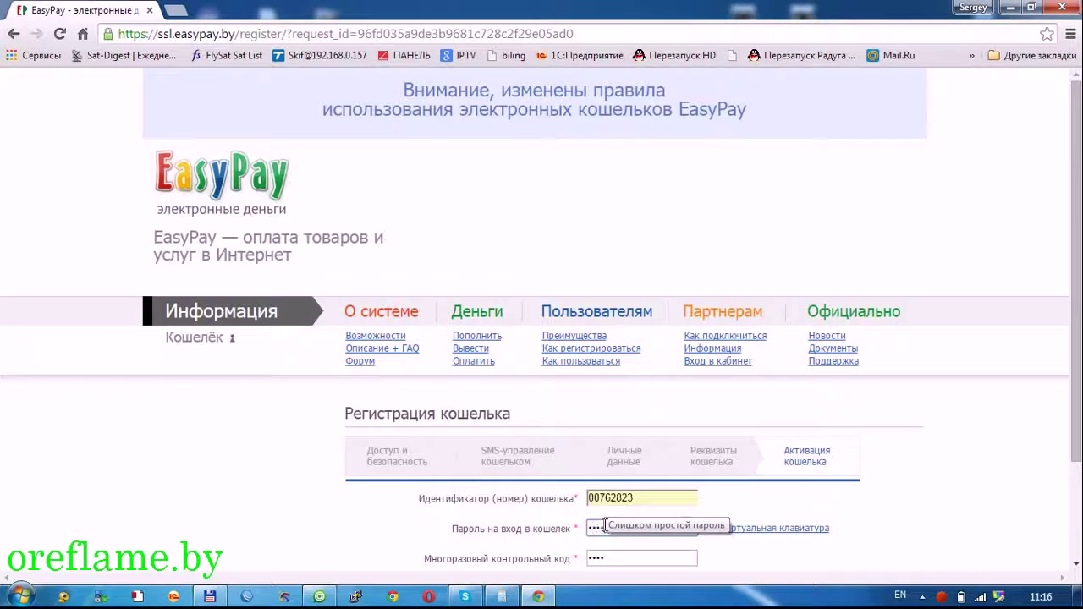
{"action": "type", "text": "1"}
{"action": "scroll", "coordinate": [643, 525], "scroll_direction": "down", "scroll_amount": 2}
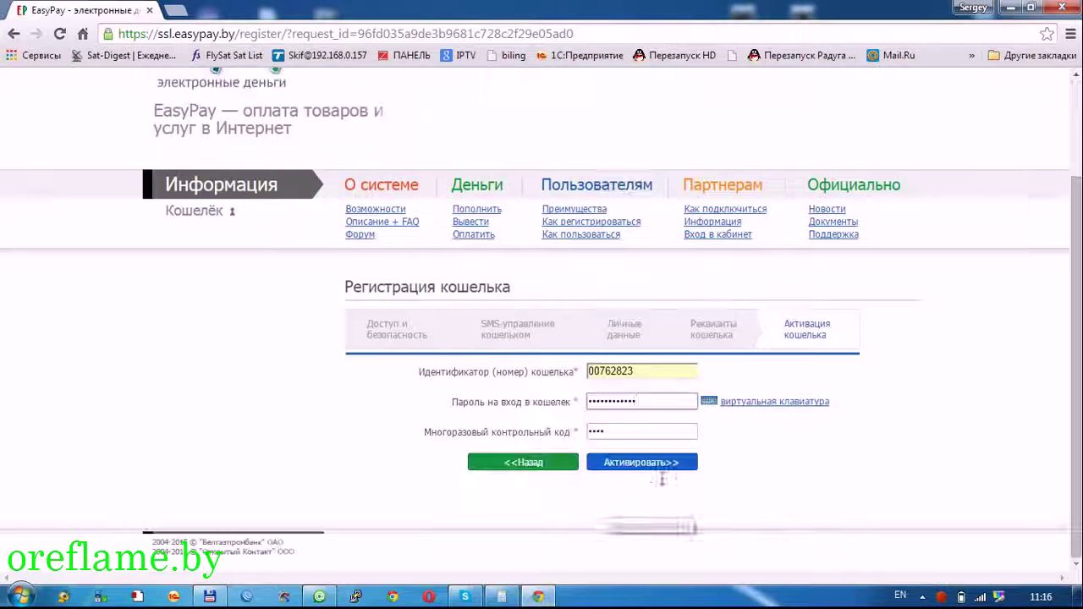
{"action": "left_click", "coordinate": [642, 465]}
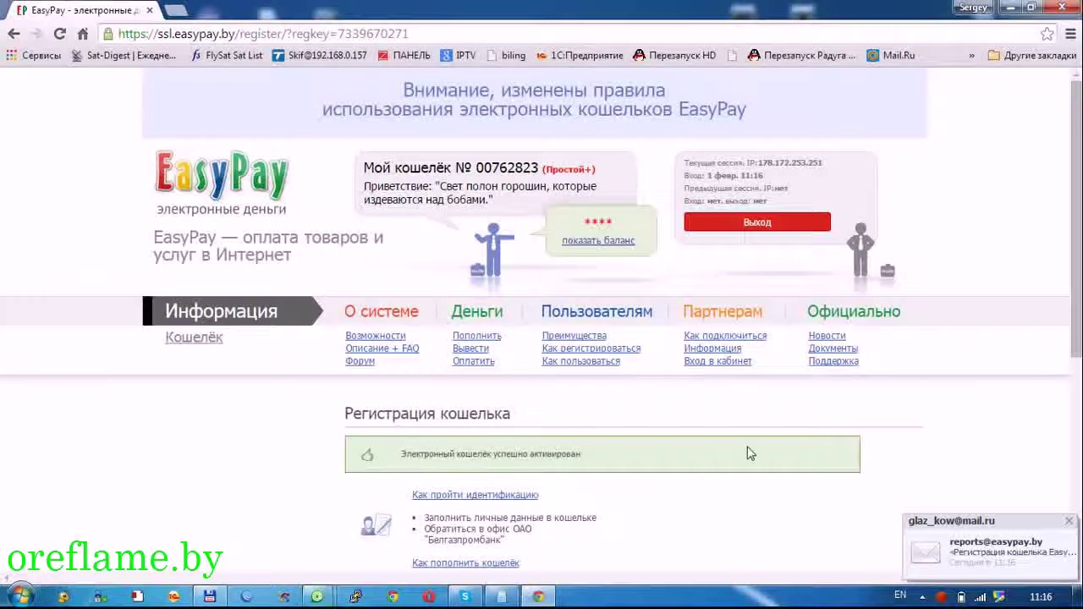
{"action": "scroll", "coordinate": [748, 453], "scroll_direction": "down", "scroll_amount": 3}
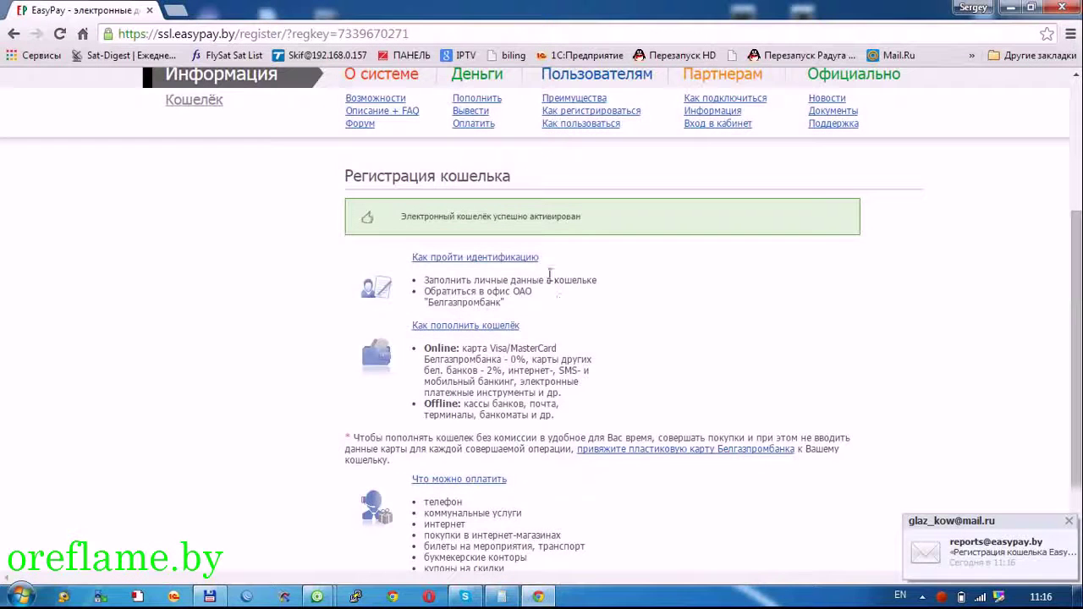
{"action": "left_click_drag", "start_coordinate": [471, 348], "coordinate": [504, 360]}
{"action": "left_click", "coordinate": [504, 359]}
{"action": "scroll", "coordinate": [504, 360], "scroll_direction": "down", "scroll_amount": 2}
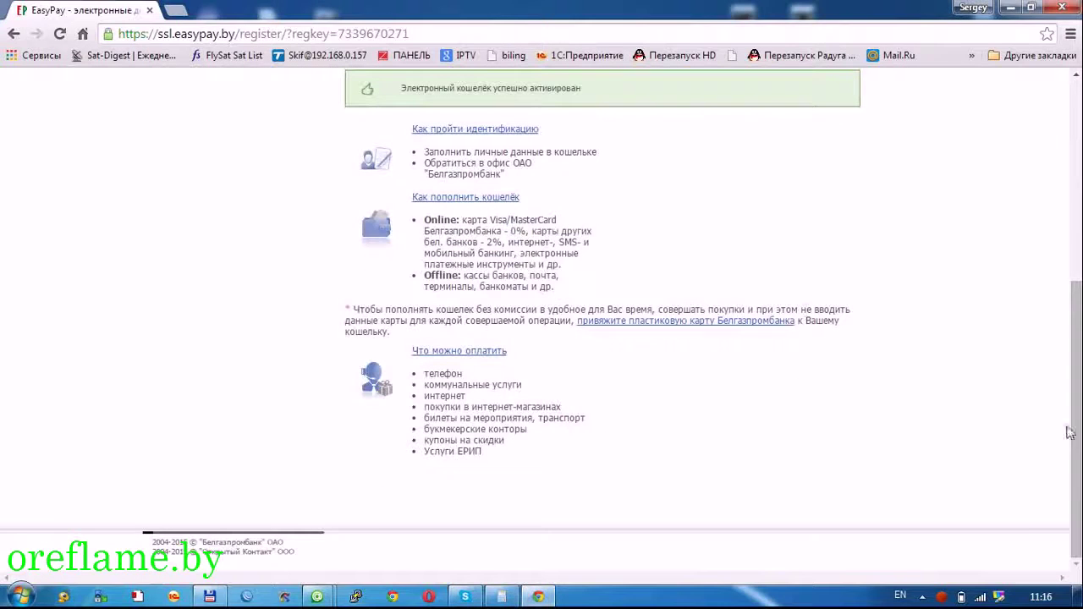
{"action": "mouse_move", "coordinate": [317, 596]}
{"action": "left_click", "coordinate": [381, 491]}
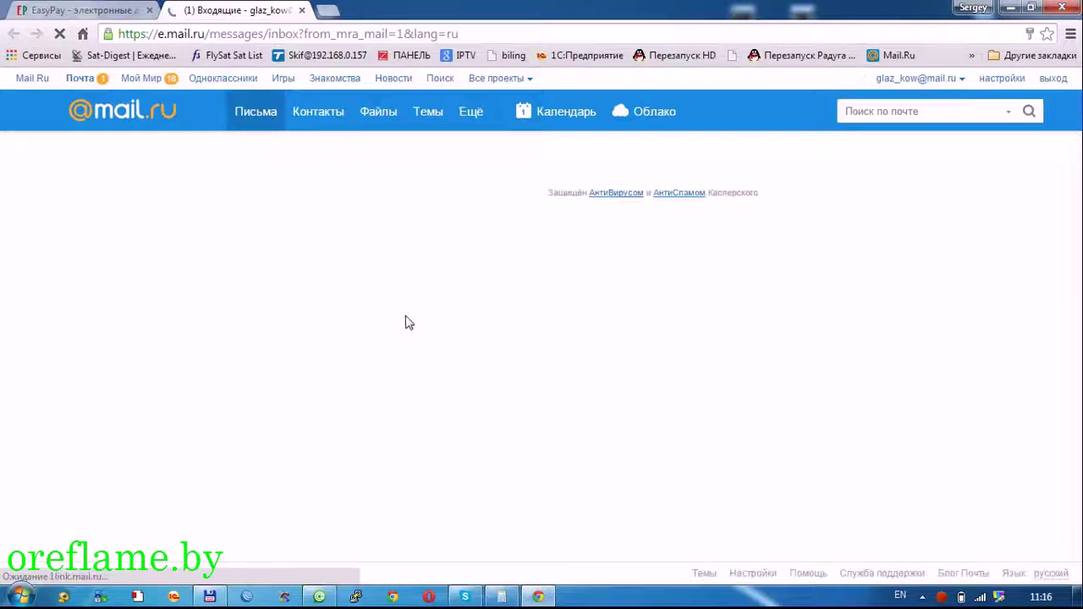
- Open the newest 'Регистрация кошелька EasyPay' message at the top of the inbox
{"action": "left_click", "coordinate": [474, 213]}
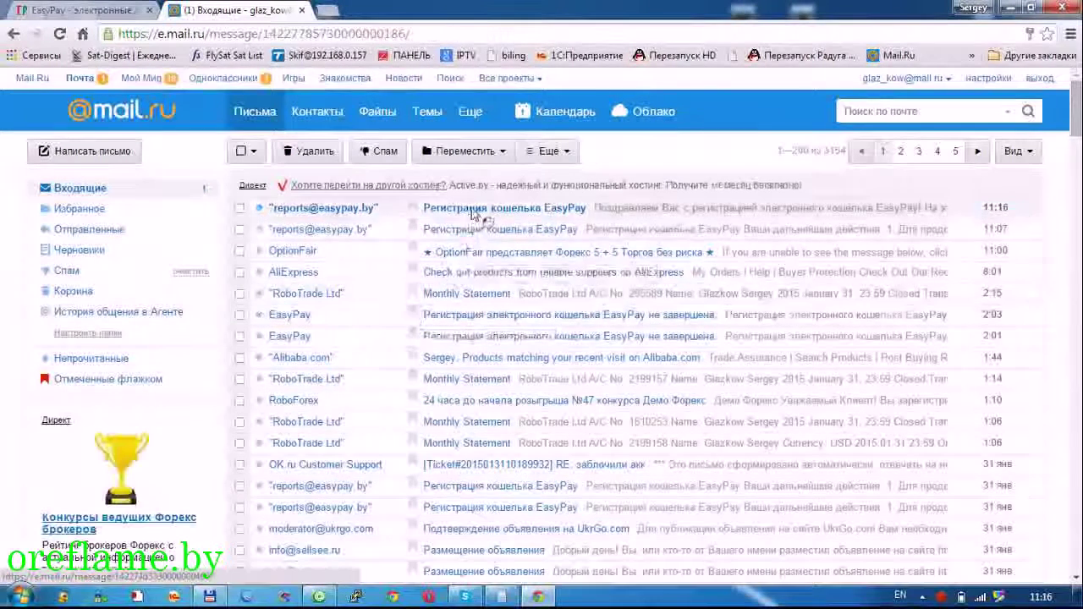